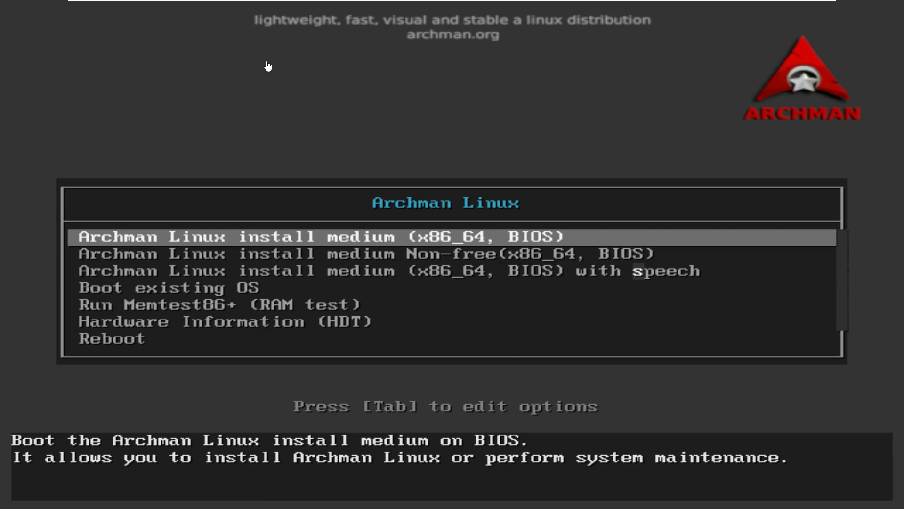
Step: Letterbox the VMware display and boot the Archman Linux install medium (x86_64, BIOS) entry
left_click(416, 6)
left_click(412, 29)
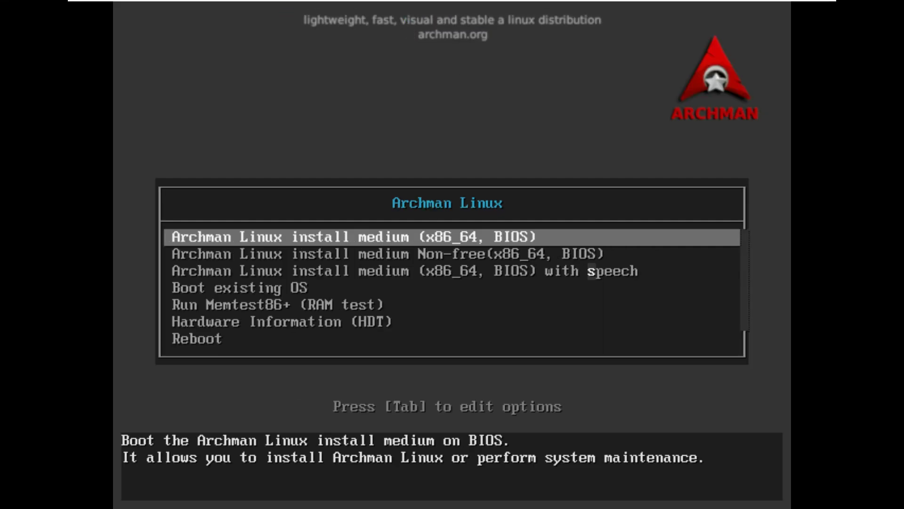
key("Down")
key("Down")
key("Down")
key("Down")
key("Down")
key("Down")
key("Up")
key("Up")
key("Up")
key("Up")
key("Up")
key("Up")
key("Return")
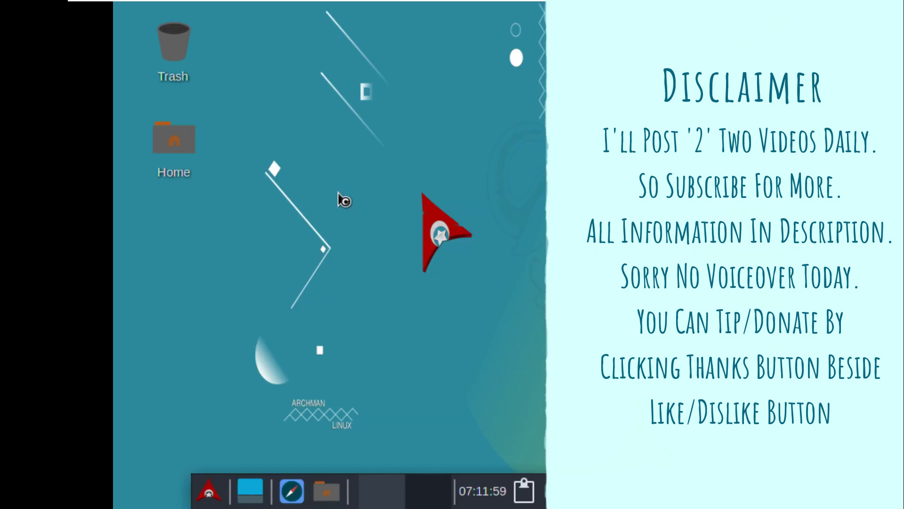
Step: Set the screen resolution to 1920x1080 in the Display settings
right_click(339, 193)
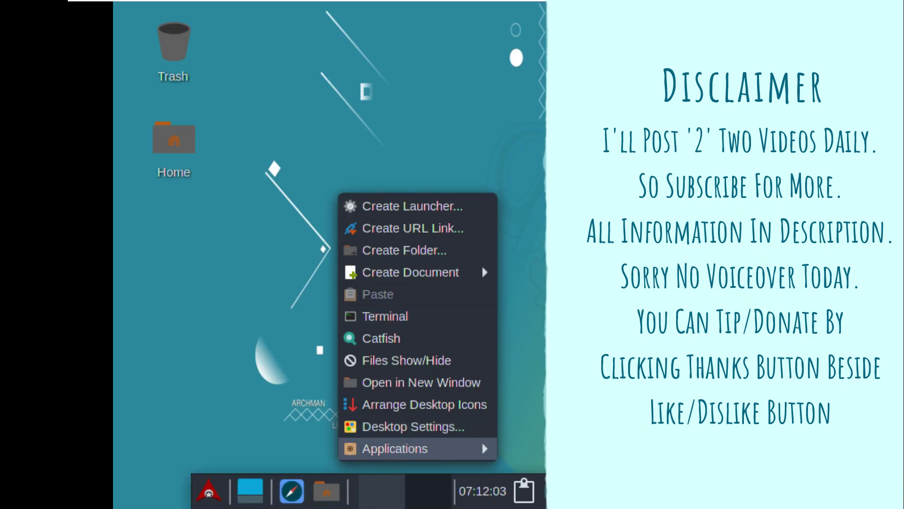
left_click(194, 489)
left_click(237, 401)
left_click(645, 337)
left_click(645, 246)
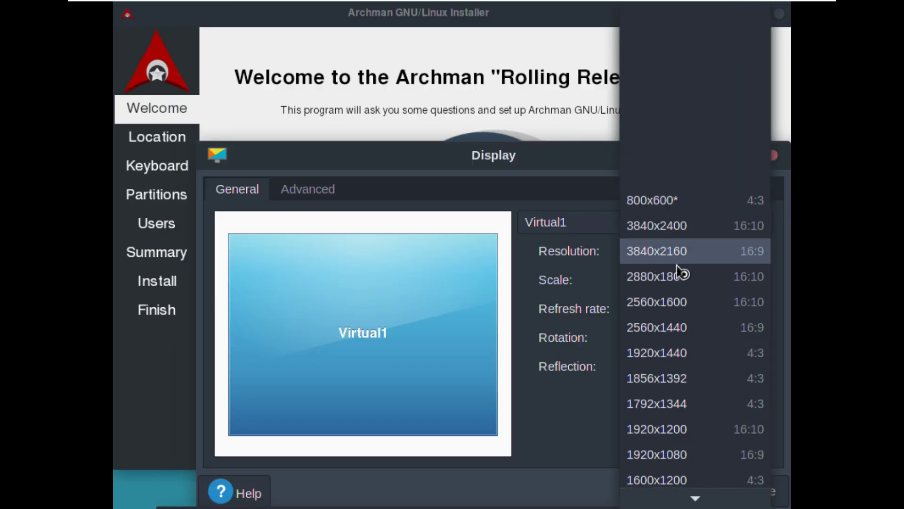
left_click(656, 454)
left_click(356, 273)
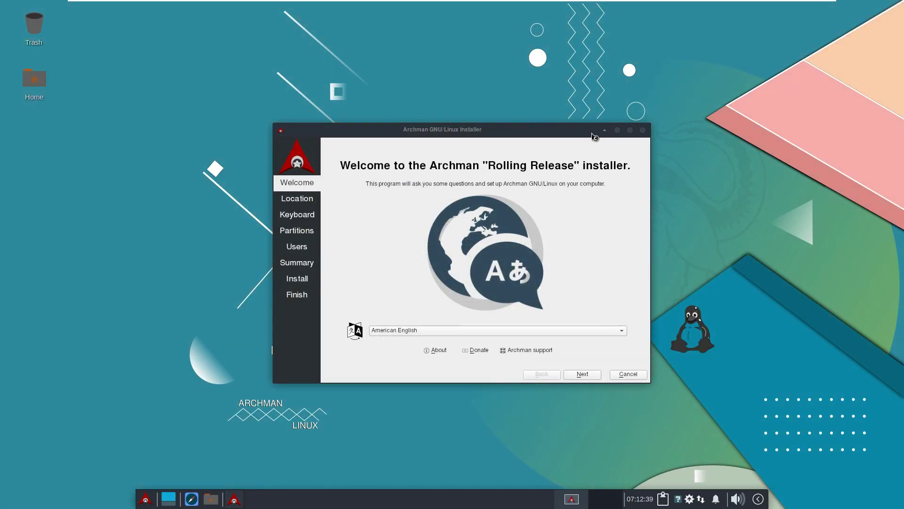
Step: Check the installer's About information, launch Firefox, and maximize then restore the installer
left_click(435, 350)
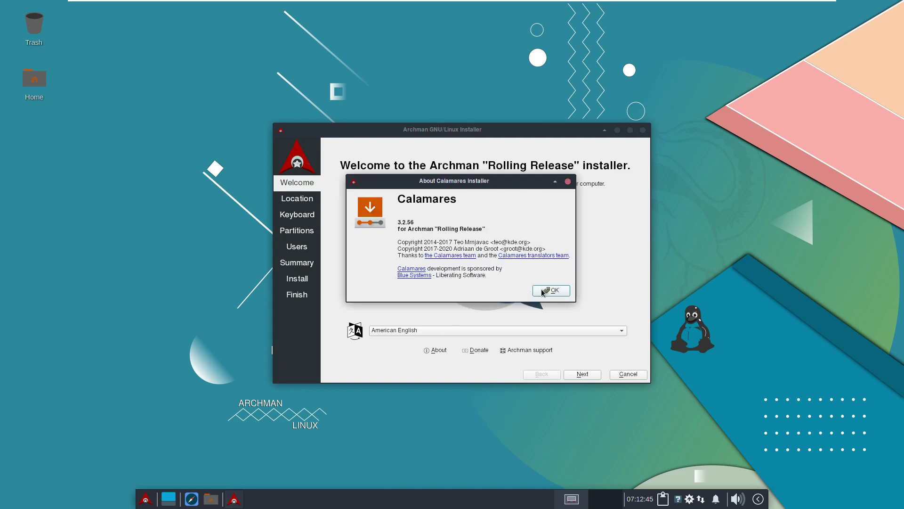
left_click(543, 290)
left_click(195, 495)
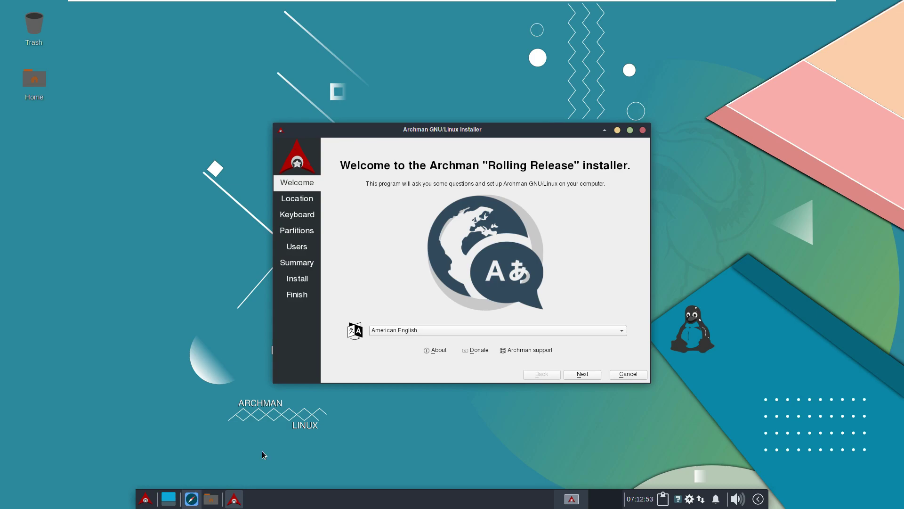
left_click(630, 130)
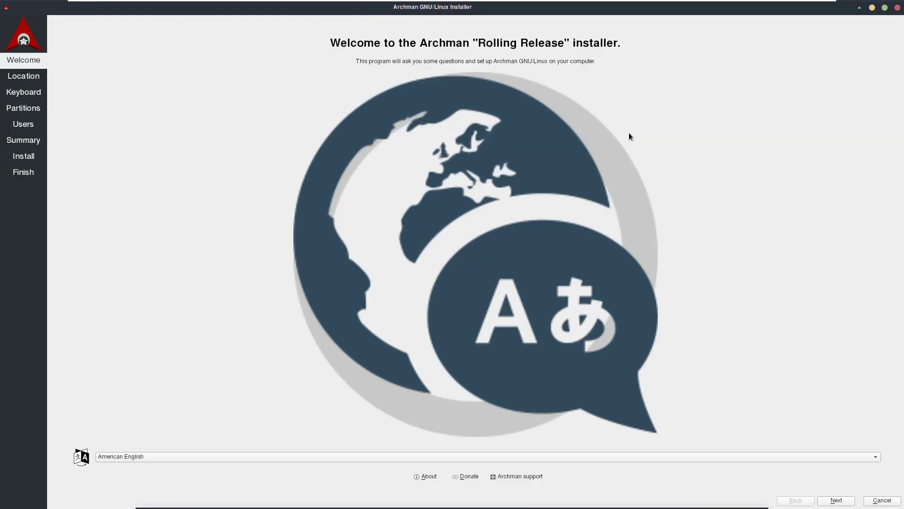
left_click(884, 9)
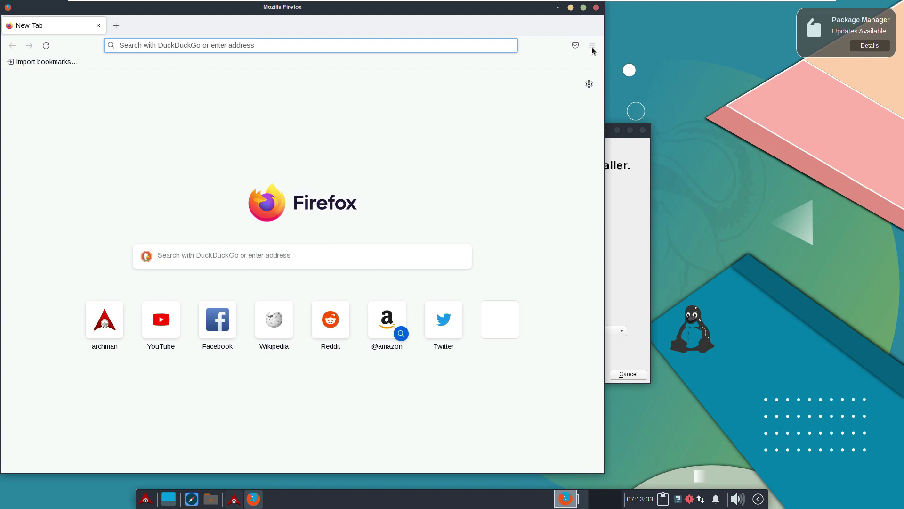
Step: Confirm Firefox version 101.0 (64-bit) in About Firefox, then open the Archman GNU/Linux bookmark
left_click(593, 45)
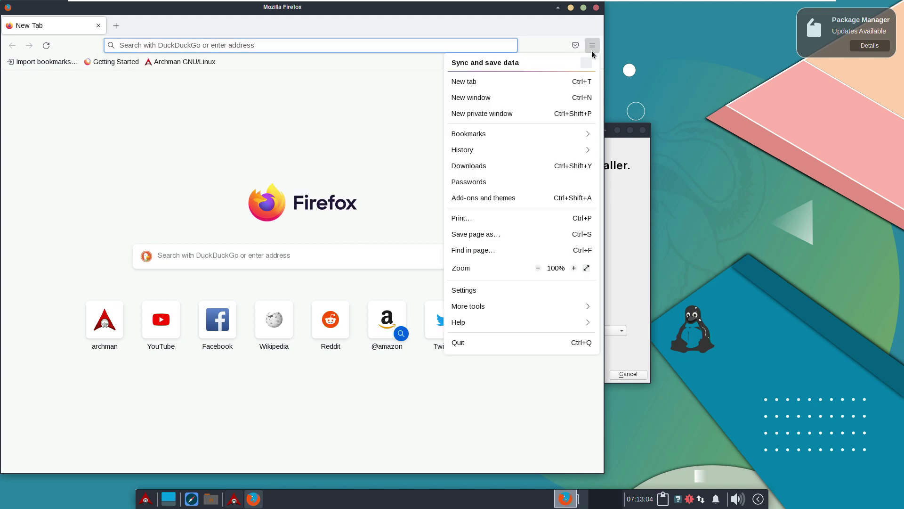
left_click(492, 322)
left_click(493, 165)
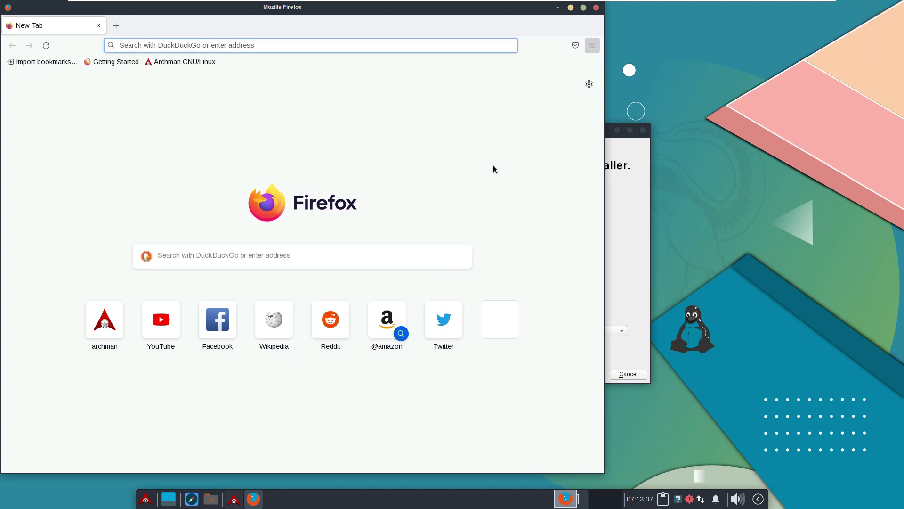
triple_click(296, 200)
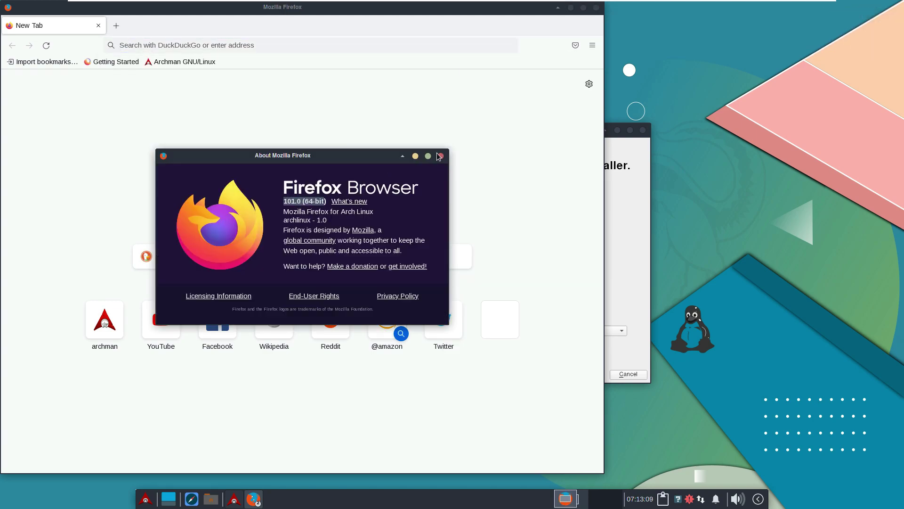
left_click(441, 157)
left_click(190, 62)
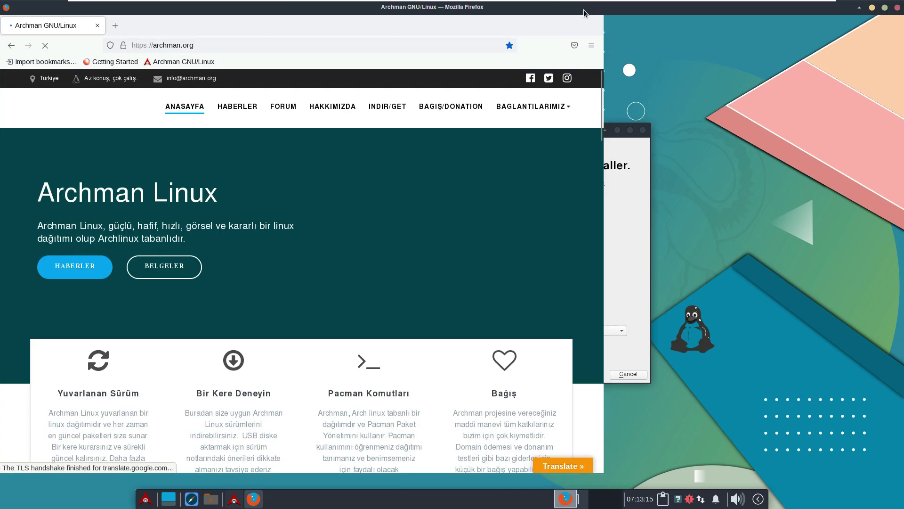
Step: Maximize Firefox and show the site's BAĞLANTILARIMIZ links dropdown
left_click(584, 8)
left_click(329, 45)
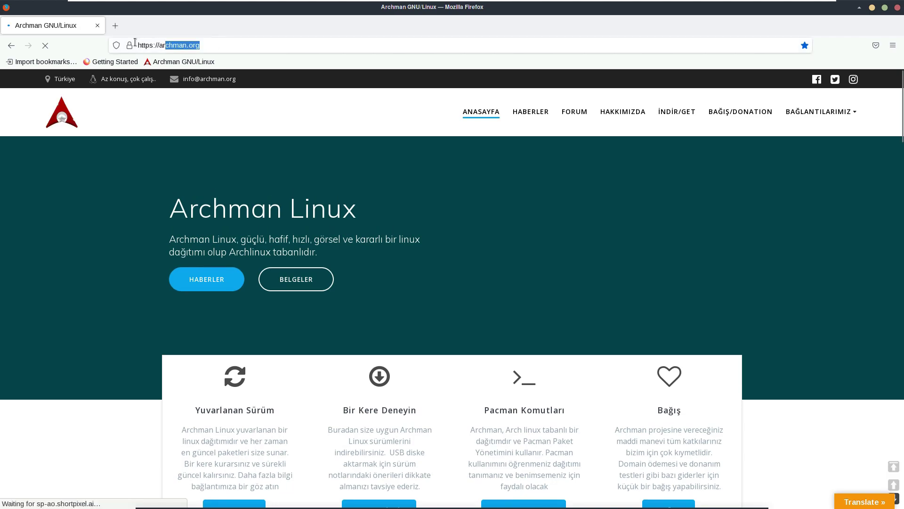
left_click(789, 143)
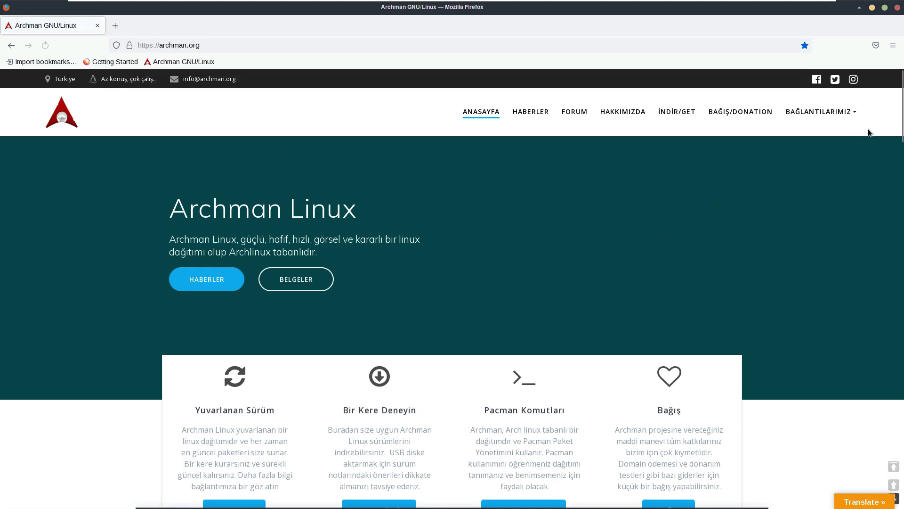
left_click(836, 112)
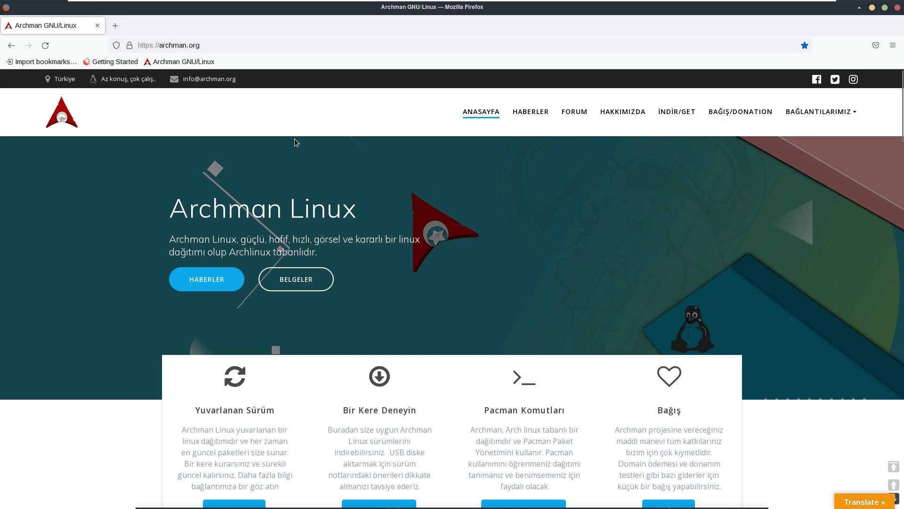
Step: Scroll to the news section and translate the homepage into English with the US flag
scroll(292, 132, "down", 7)
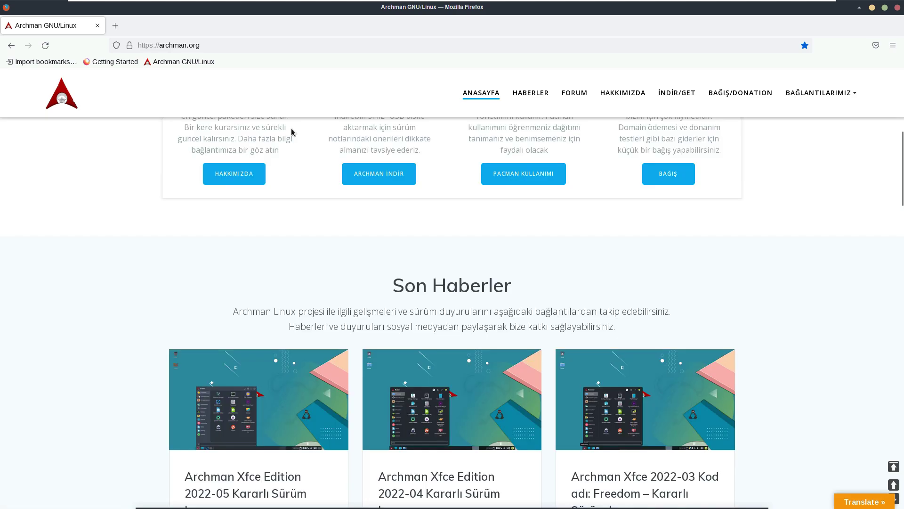
scroll(259, 140, "down", 4)
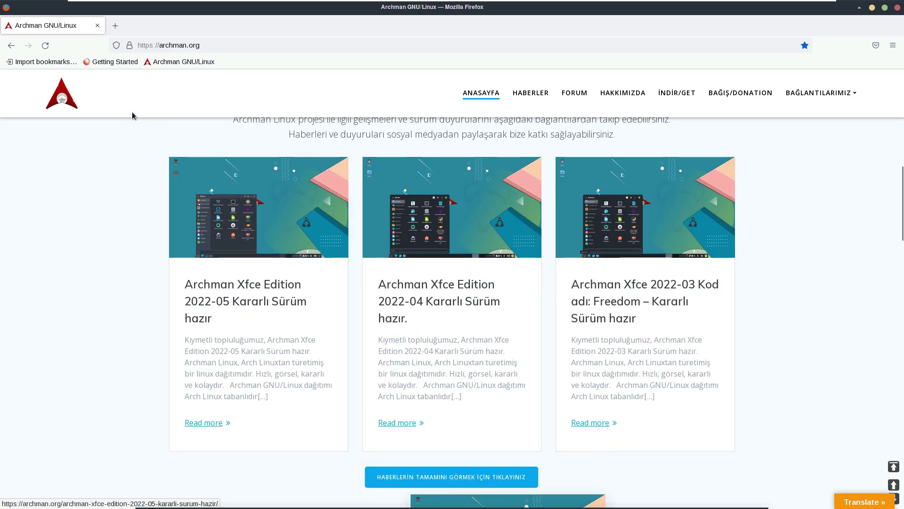
mouse_move(863, 504)
left_click(775, 479)
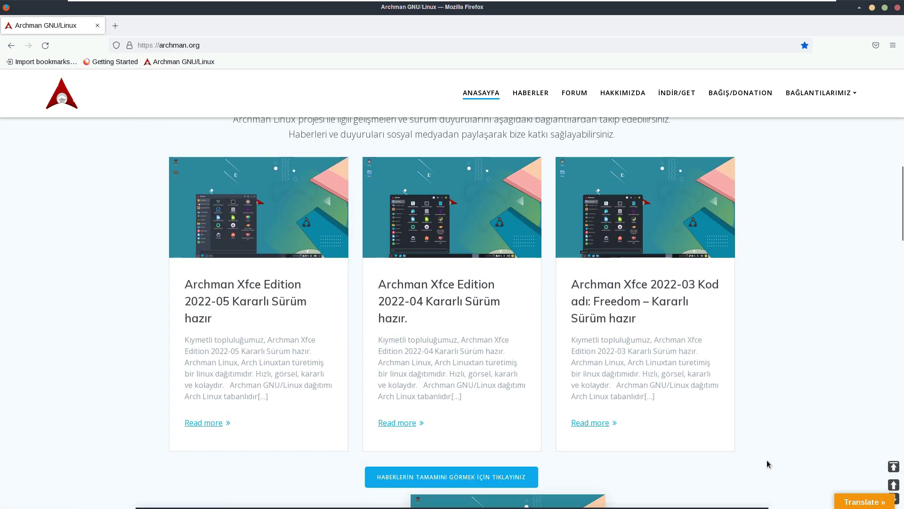
scroll(310, 314, "up", 7)
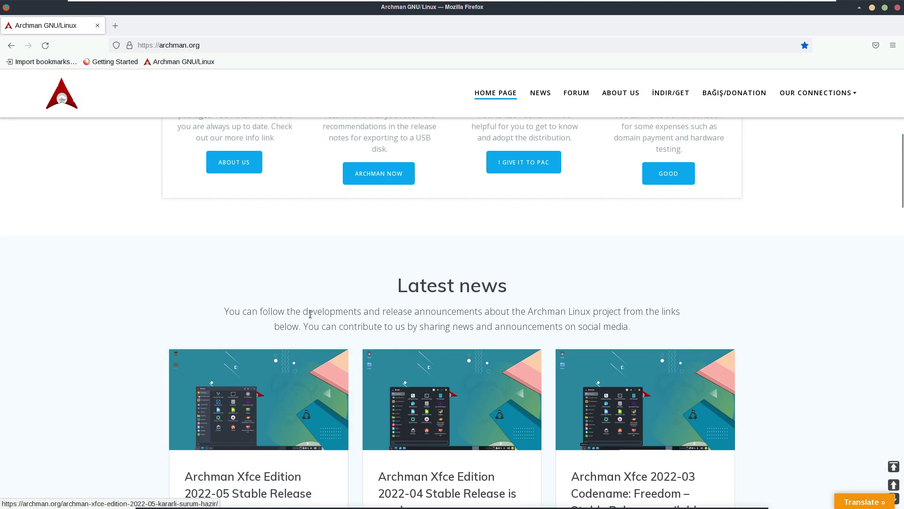
scroll(309, 313, "down", 6)
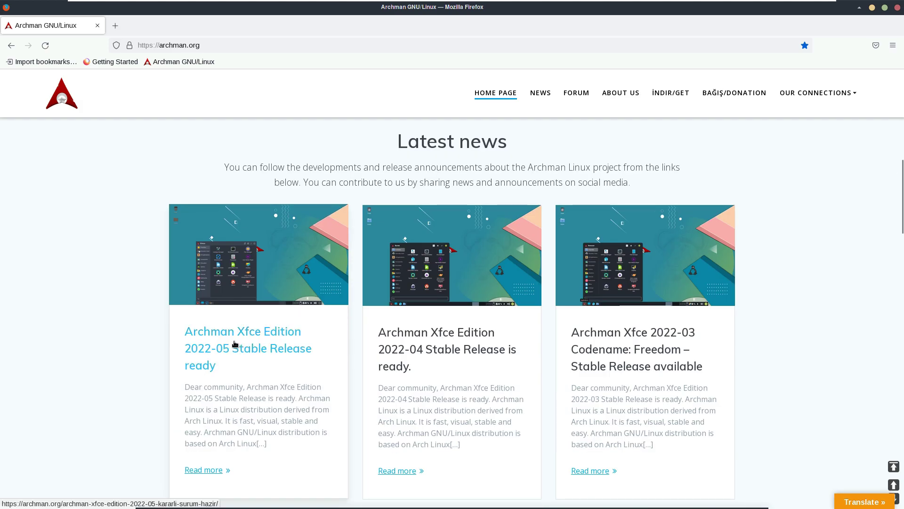
Step: Open the 2022-05 Xfce stable release article and translate it into English
left_click(234, 340)
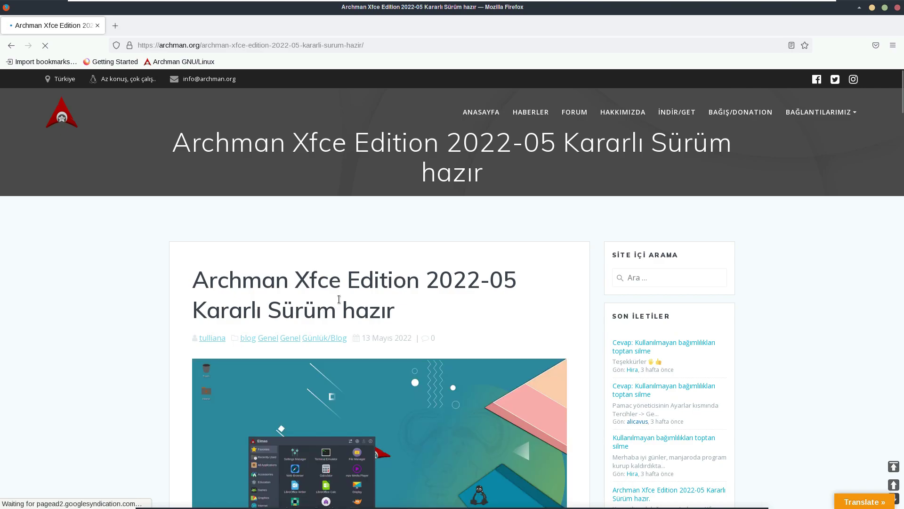
left_click(857, 499)
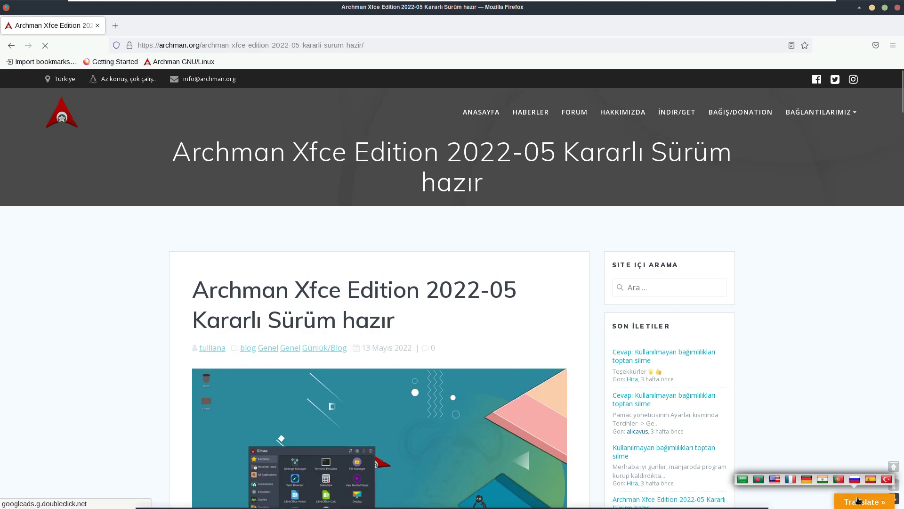
left_click(775, 479)
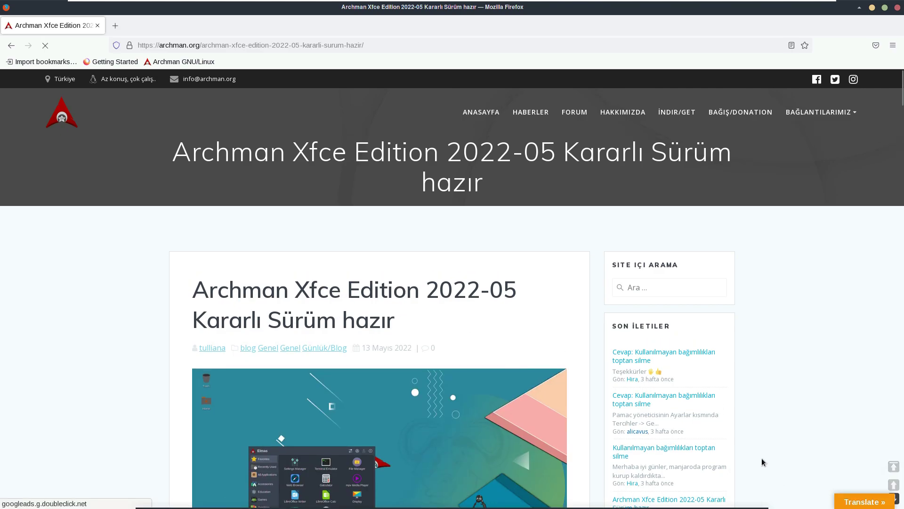
triple_click(463, 297)
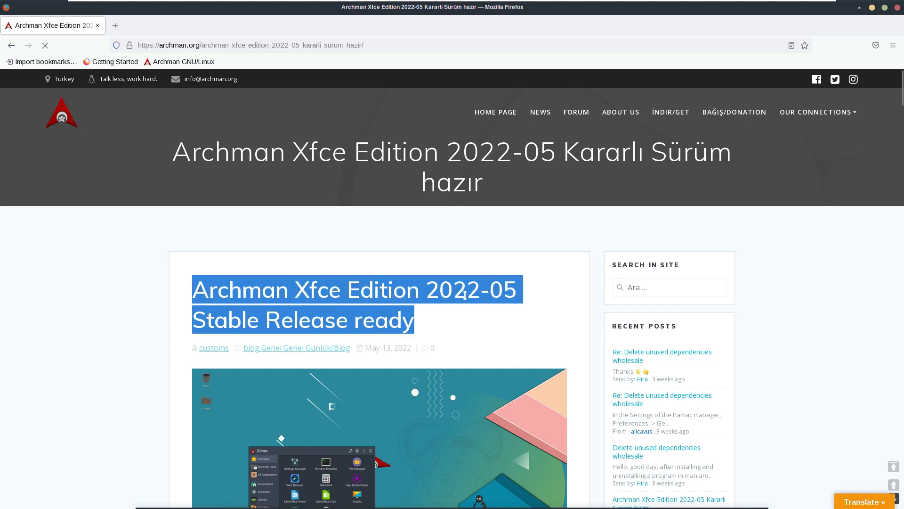
Step: Scroll through the article, highlighting the list of major release packages
scroll(467, 295, "down", 5)
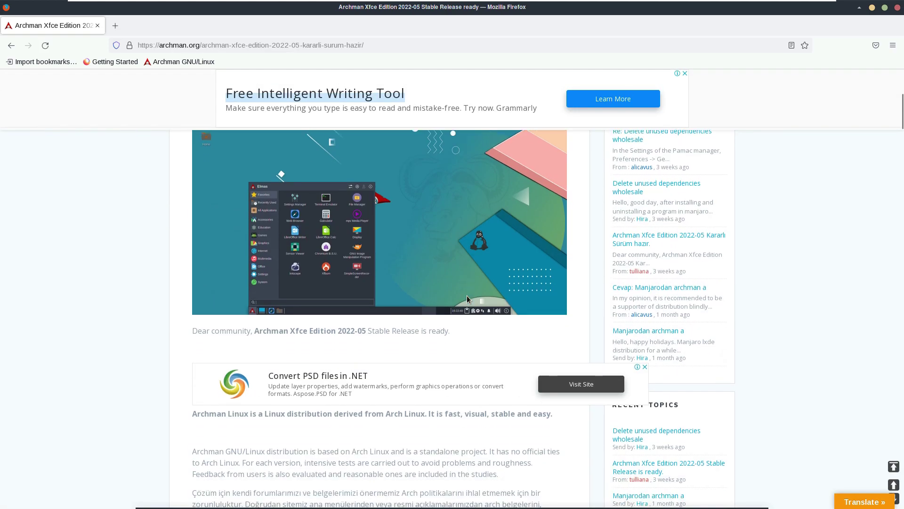
scroll(467, 298, "down", 3)
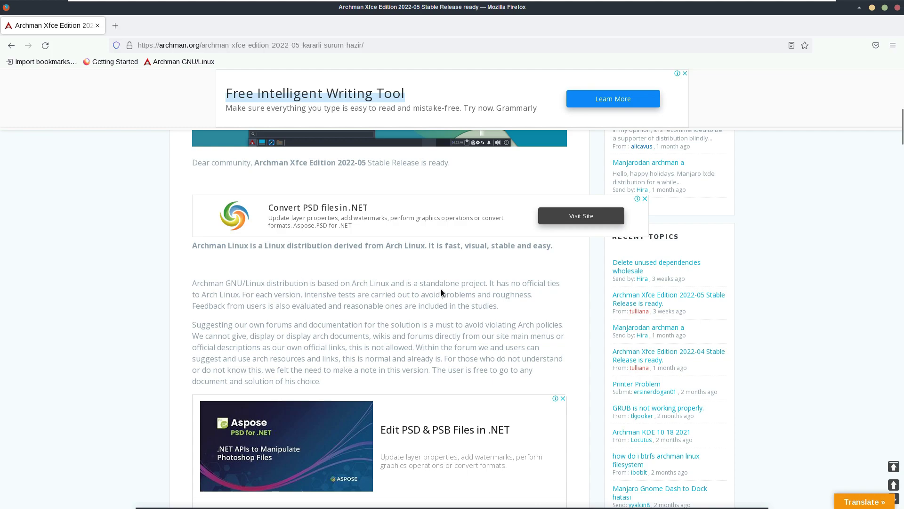
scroll(441, 293, "down", 5)
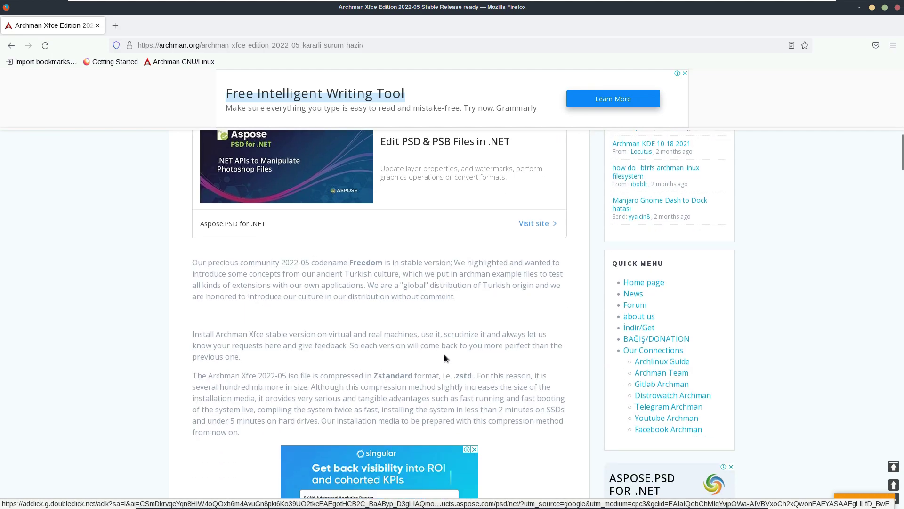
scroll(412, 387, "down", 6)
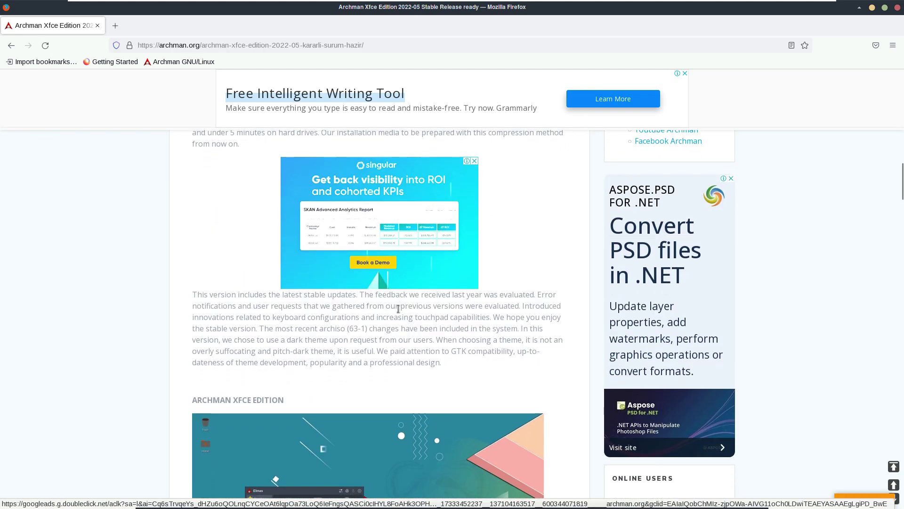
scroll(329, 349, "down", 10)
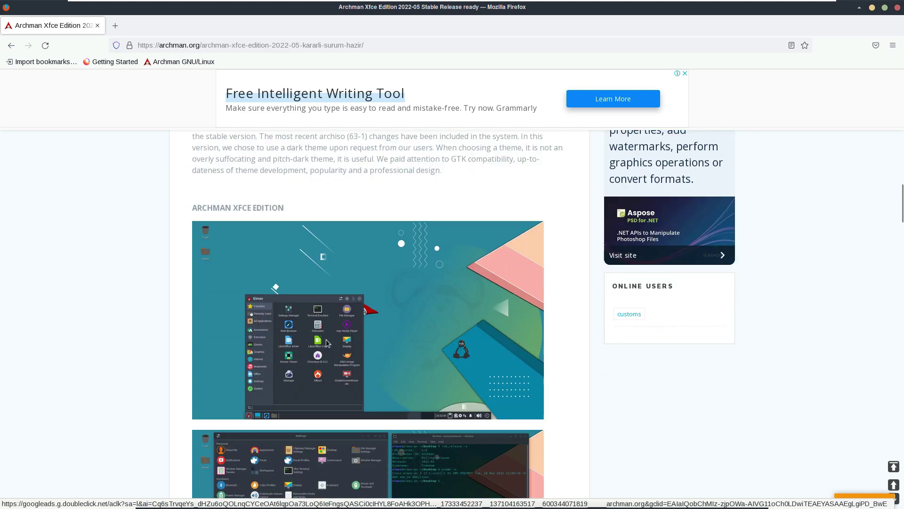
scroll(327, 339, "down", 2)
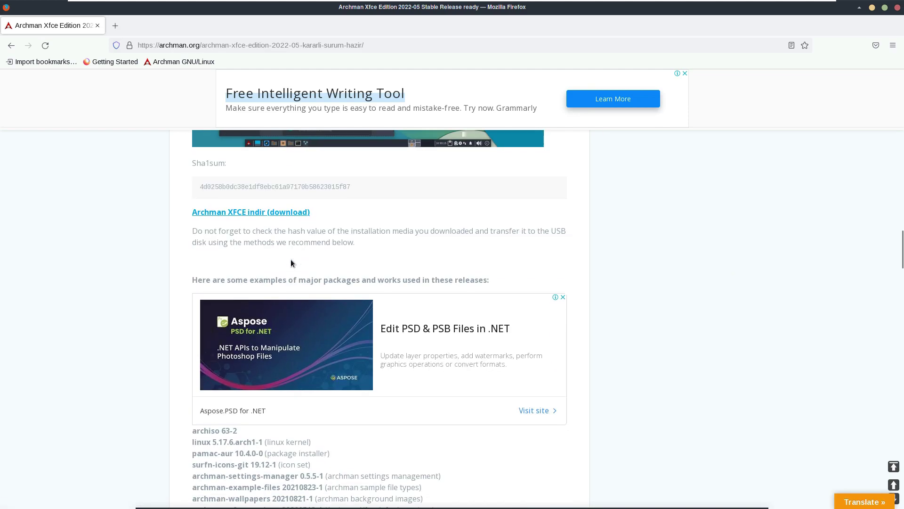
scroll(278, 329, "down", 3)
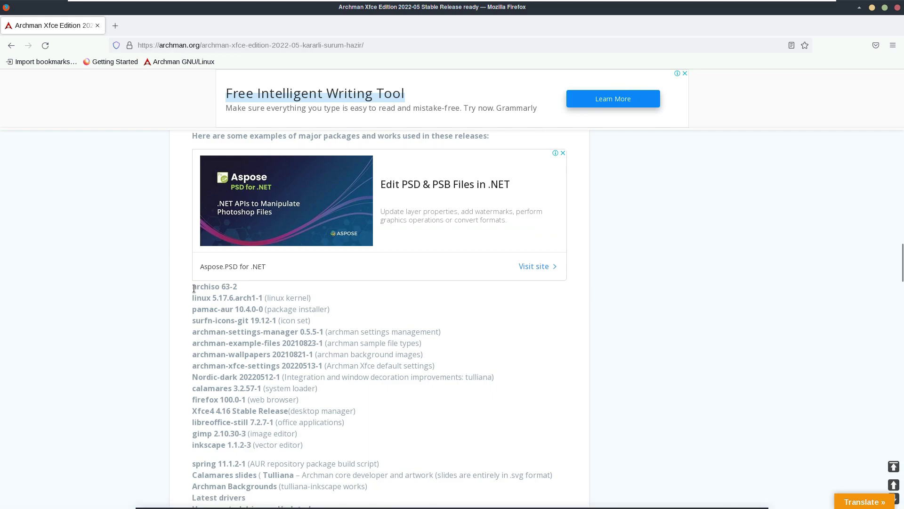
left_click_drag(244, 344, 306, 447)
scroll(331, 363, "down", 1)
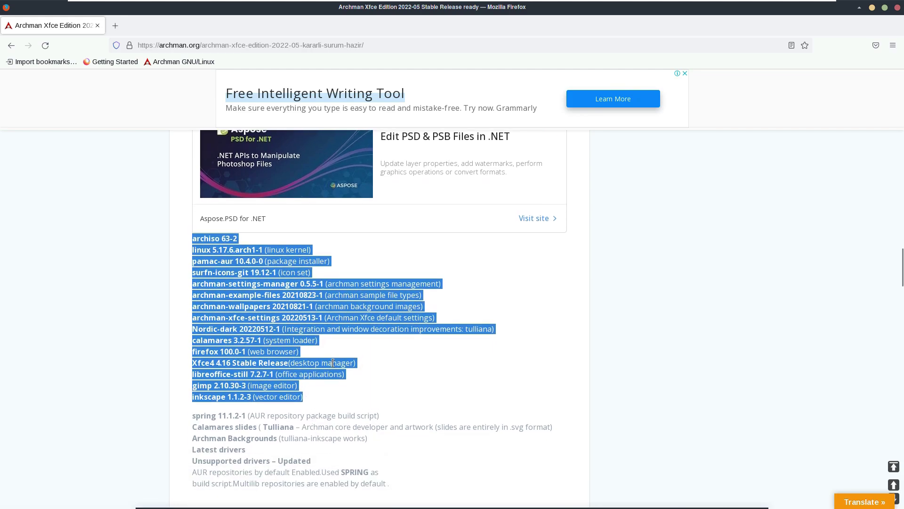
scroll(355, 365, "down", 2)
left_click_drag(193, 319, 414, 396)
left_click(414, 395)
Step: Scroll down to the end of the article and back up
scroll(414, 395, "down", 2)
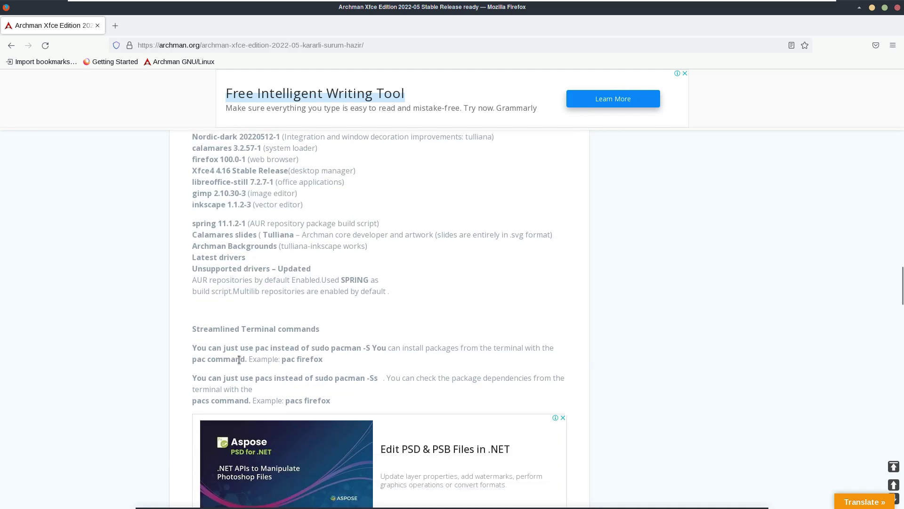
scroll(259, 384, "down", 5)
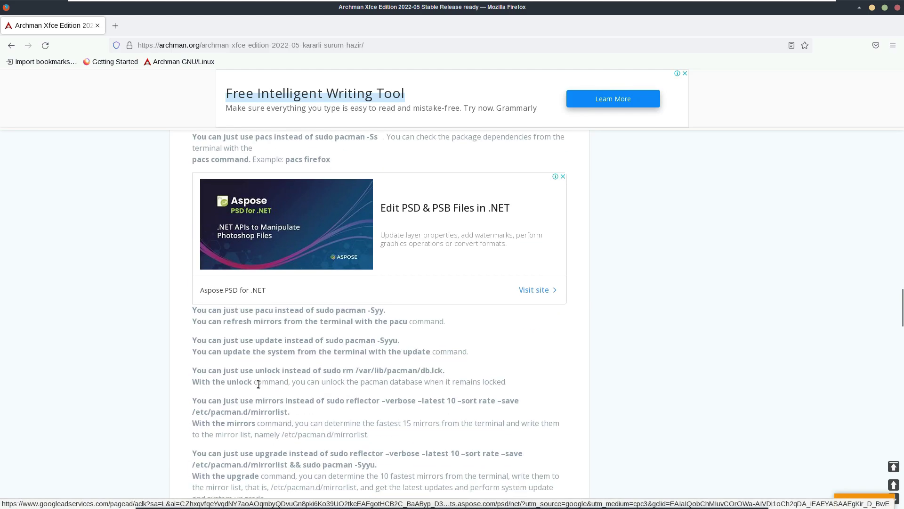
scroll(259, 383, "down", 7)
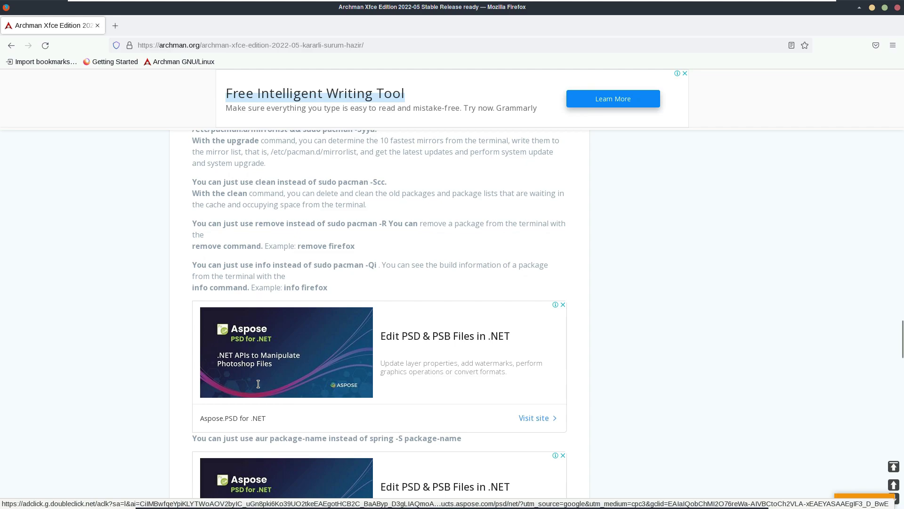
scroll(259, 383, "down", 10)
scroll(259, 384, "down", 7)
scroll(258, 387, "up", 20)
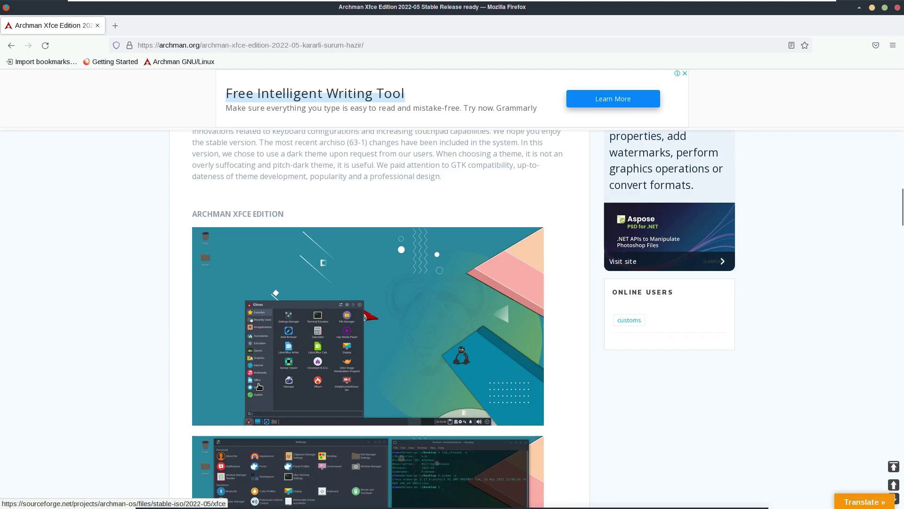
scroll(259, 387, "up", 15)
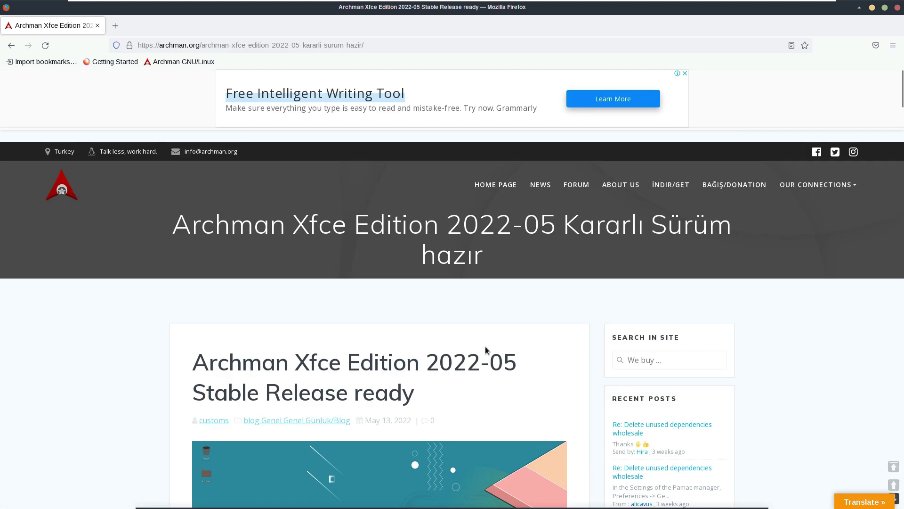
Step: Search the article for 'dow' and follow the 'Archman XFCE indir (download)' link
left_click(283, 45)
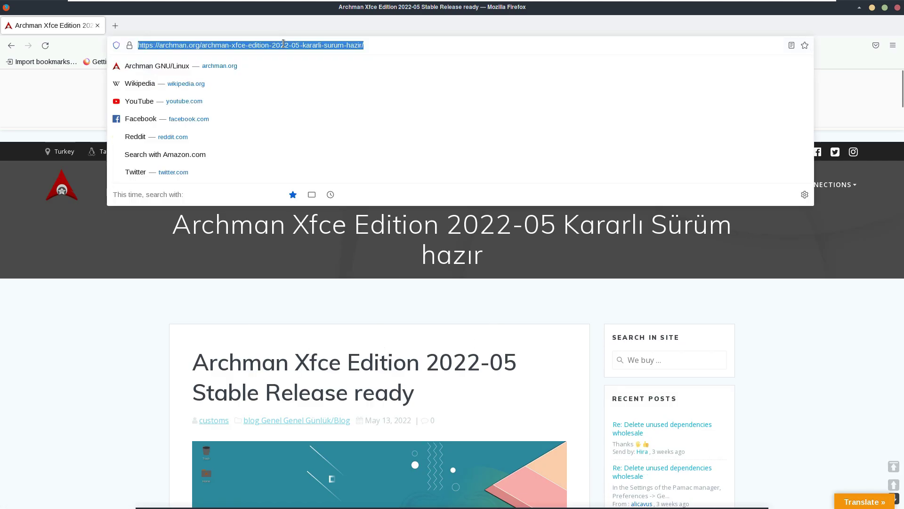
left_click(116, 290)
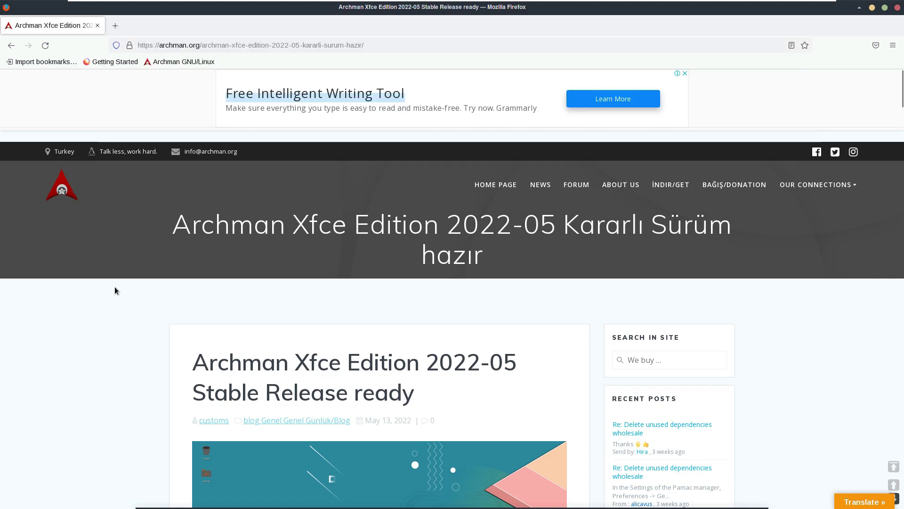
key("ctrl+f")
type("dow")
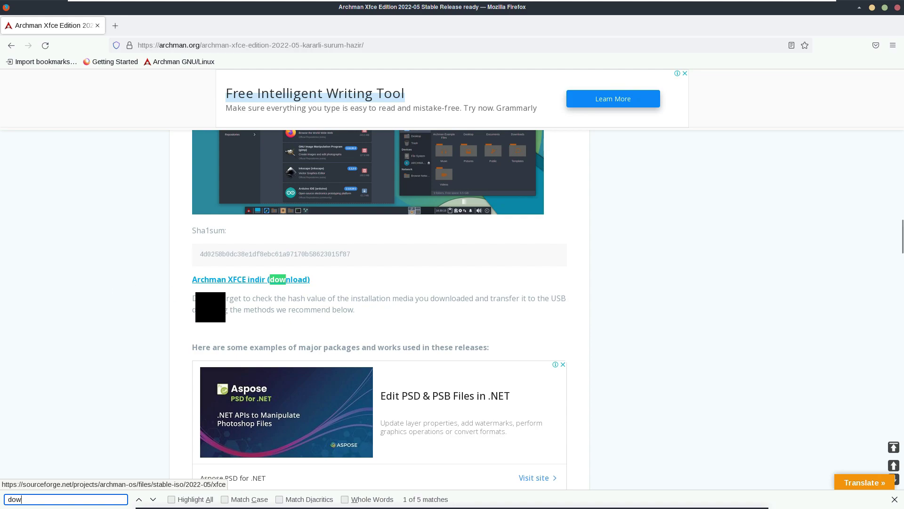
left_click(246, 282)
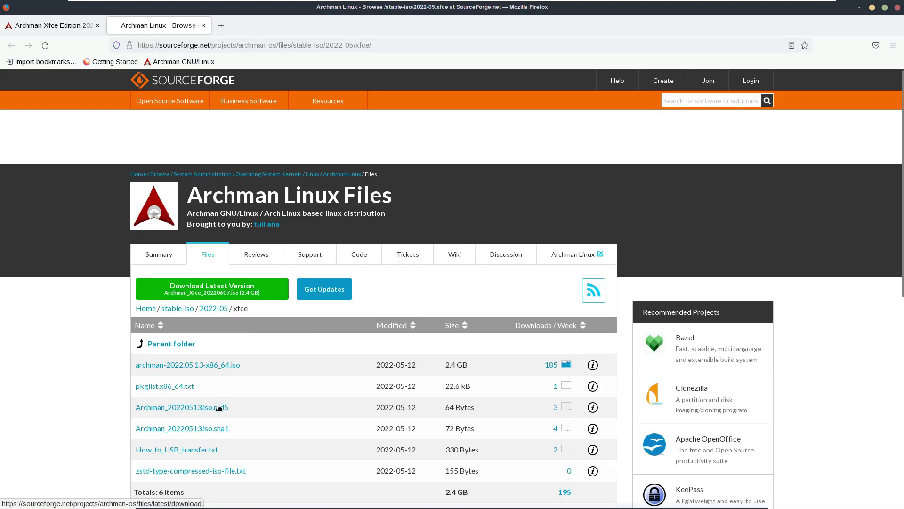
Step: Start the Download Latest Version ISO download, then cancel it
scroll(227, 437, "down", 3)
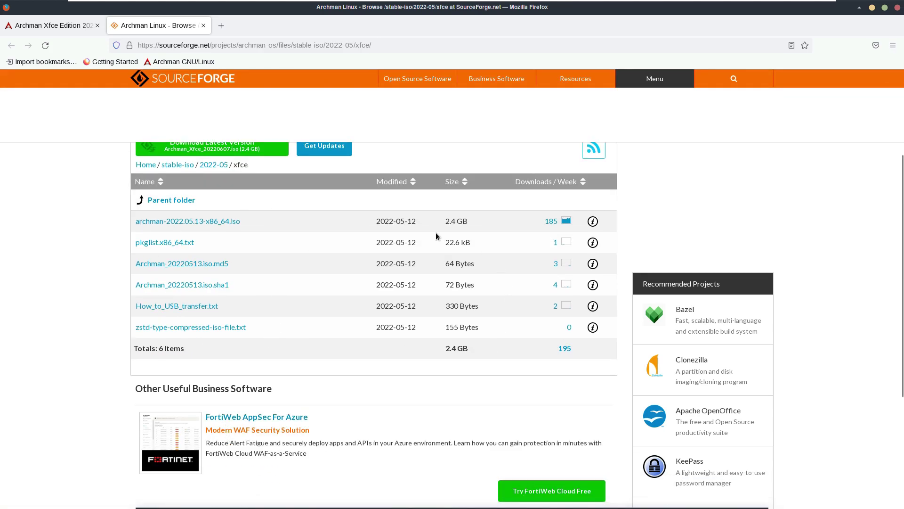
scroll(203, 297, "up", 2)
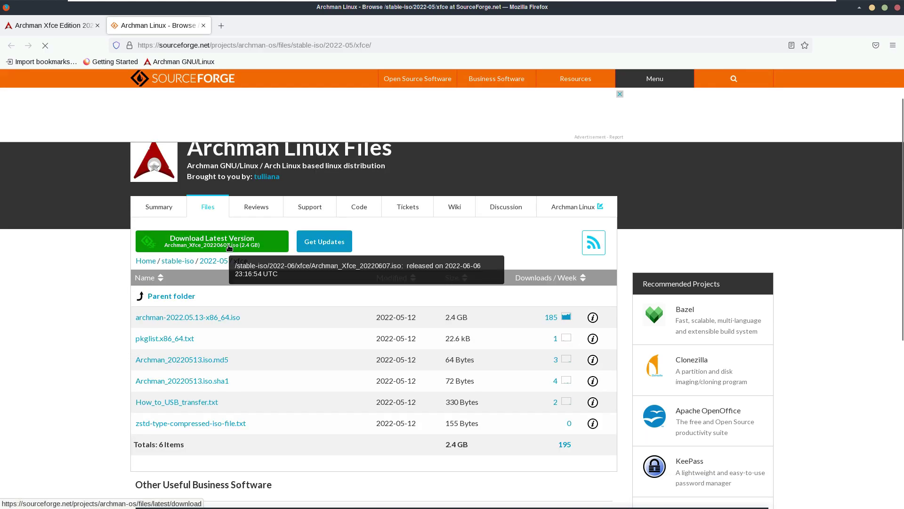
left_click(230, 248)
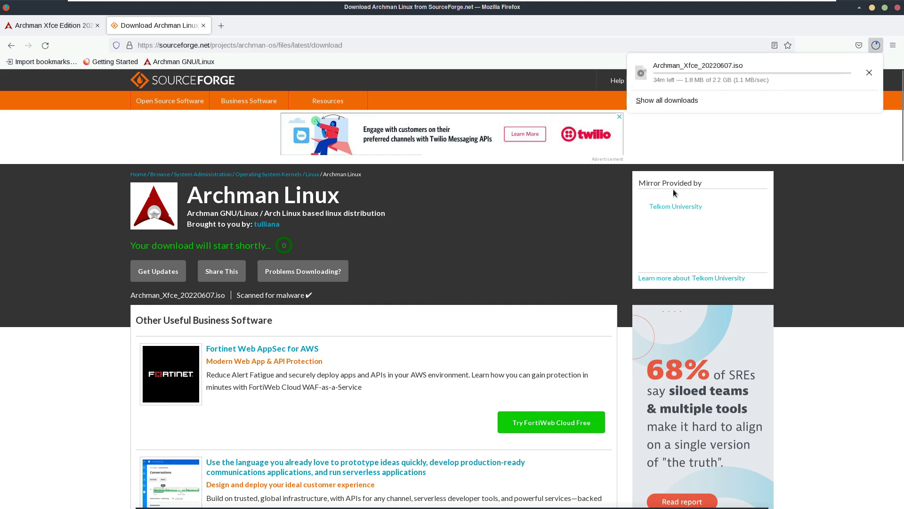
left_click(869, 73)
Step: Close the SourceForge tab and enter youtube.com/9to5linux as the address
left_click(204, 26)
left_click(215, 42)
type("youtube.")
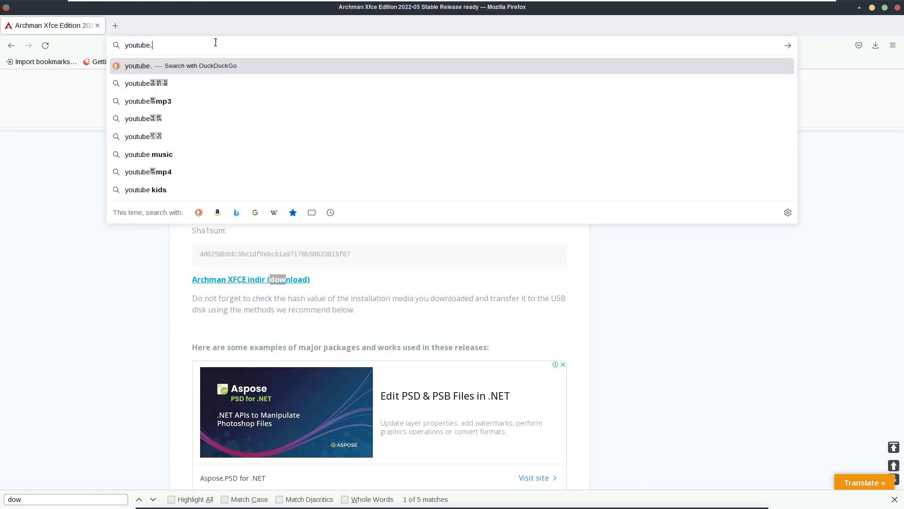
type("com/9to5linux")
Step: Load the 9to5Linux YouTube channel and open its About page
key("Return")
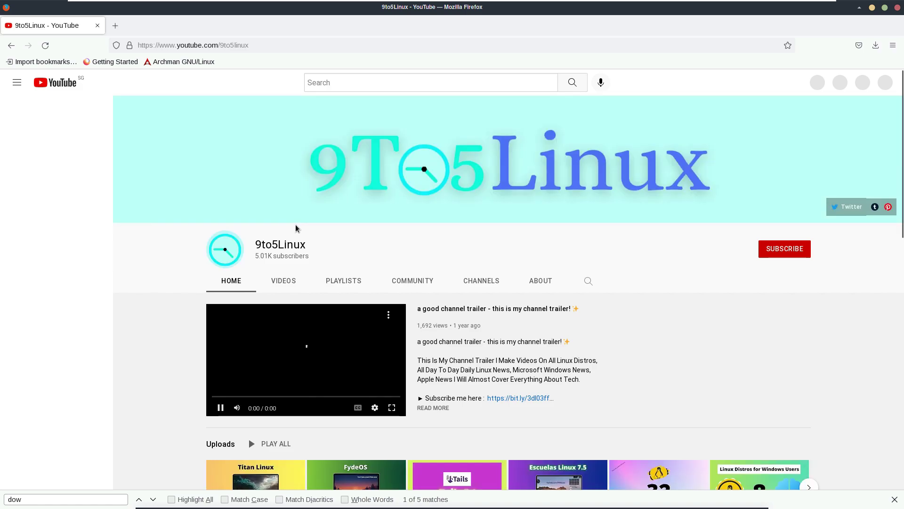
double_click(284, 246)
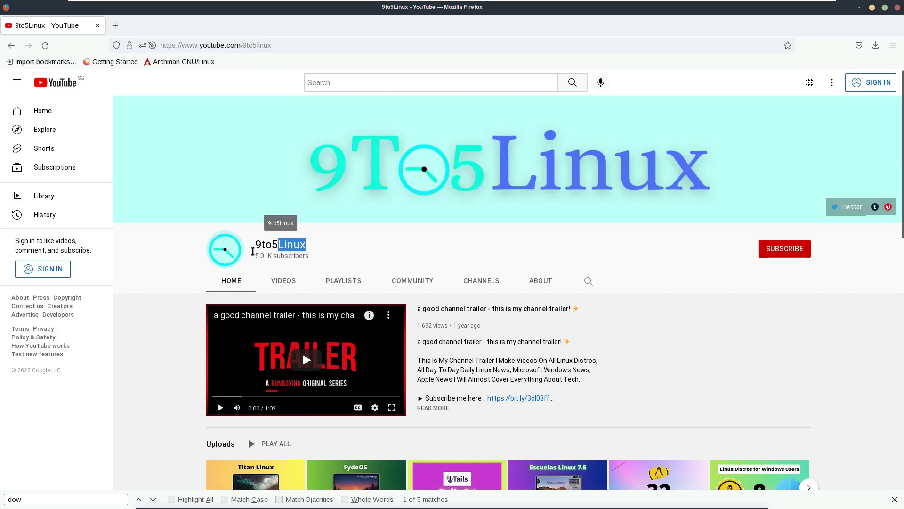
left_click(785, 248)
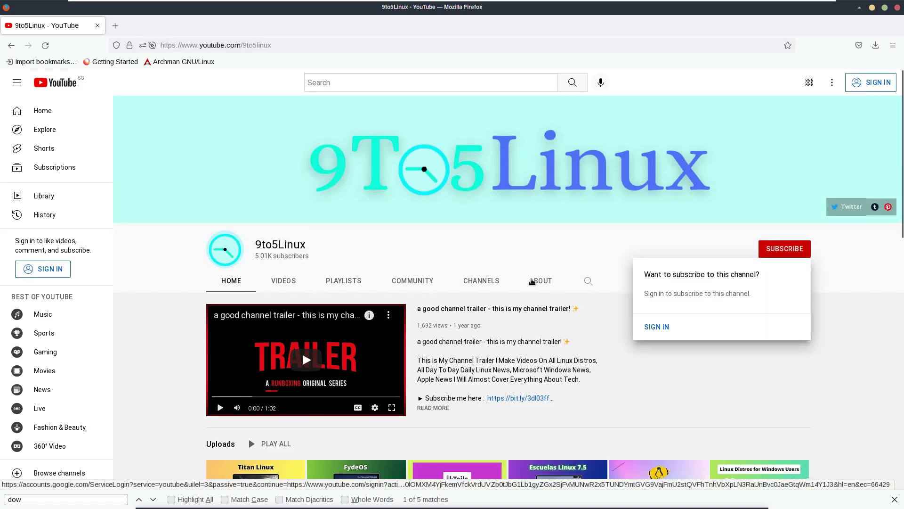
left_click(537, 282)
Step: Read the About description and weekly upload schedule, dismiss the subscribe prompt, and close Firefox
scroll(448, 297, "down", 2)
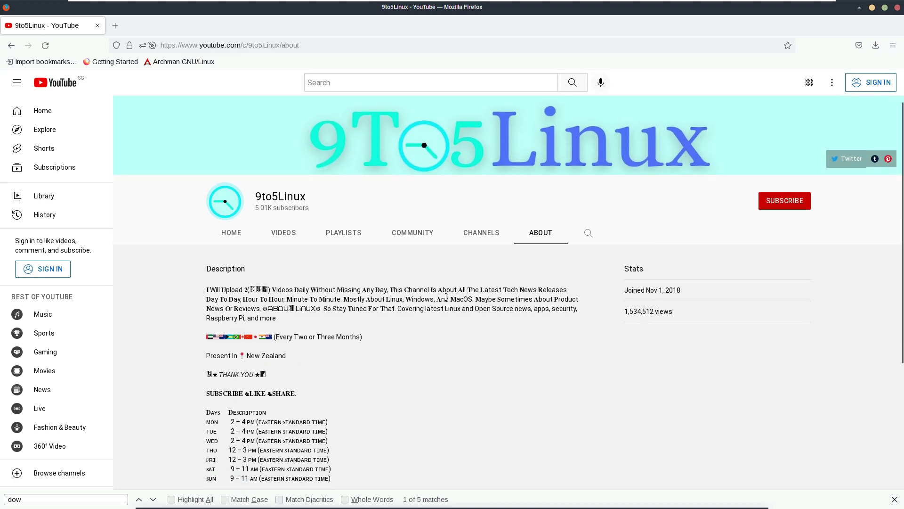
left_click_drag(390, 291, 246, 288)
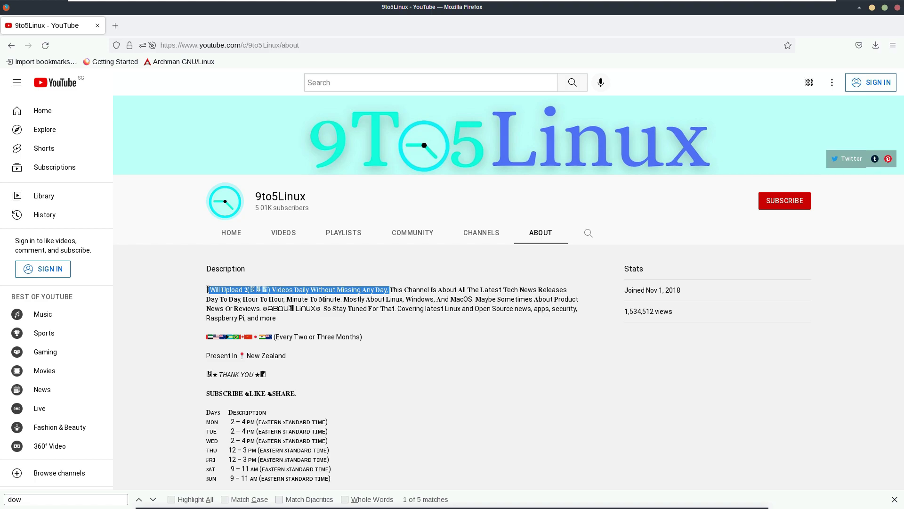
left_click(386, 345)
scroll(492, 374, "down", 3)
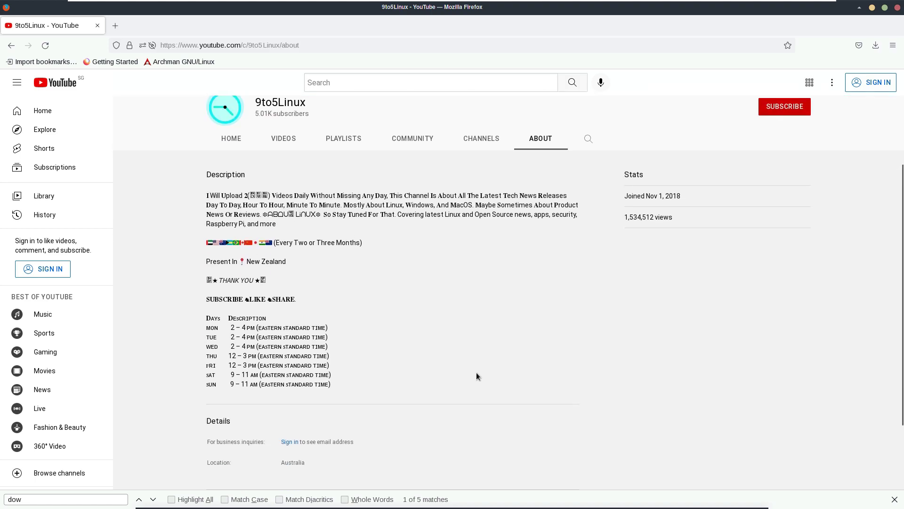
left_click_drag(208, 298, 341, 384)
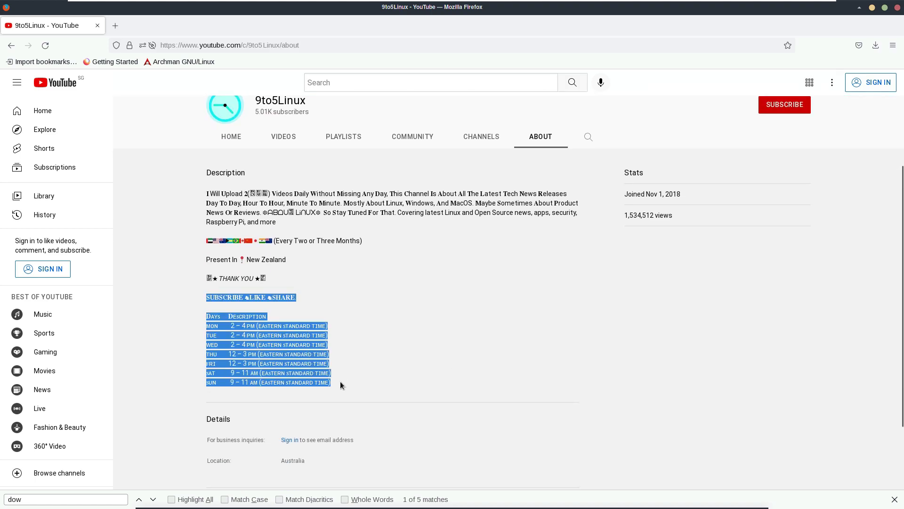
scroll(567, 392, "up", 3)
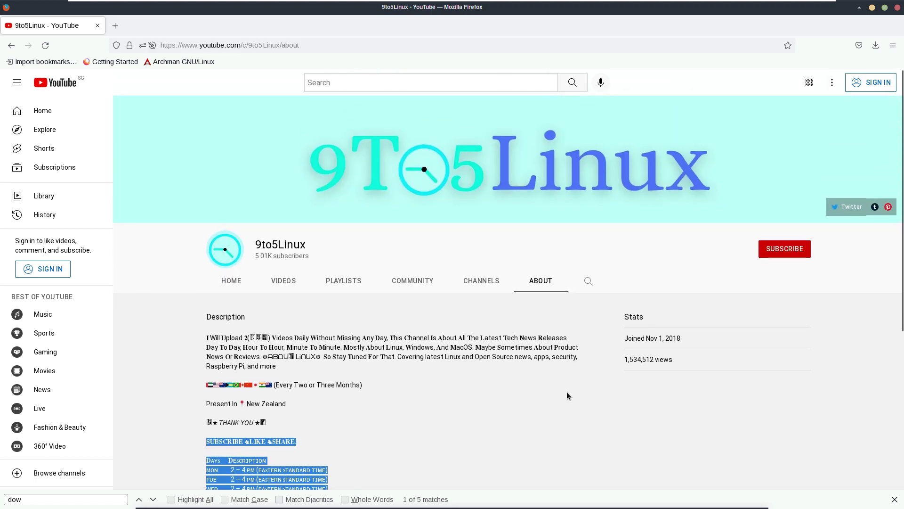
left_click(780, 252)
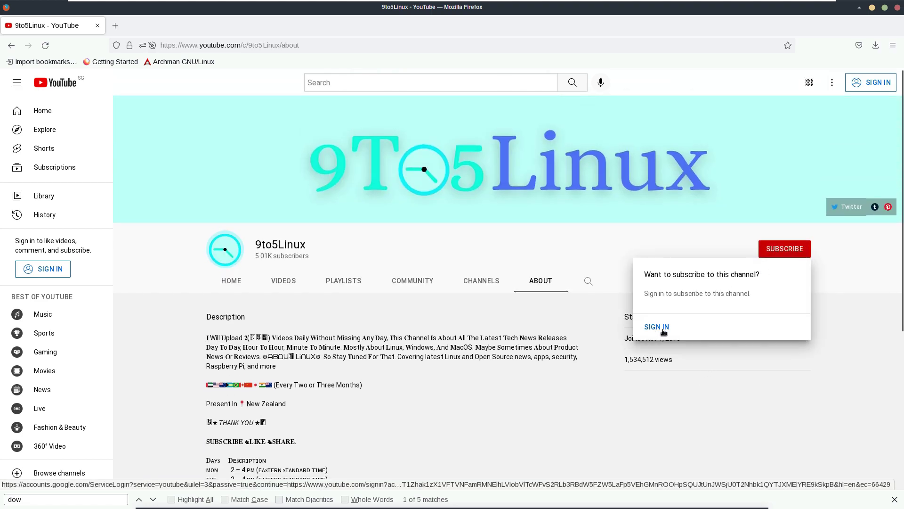
left_click(599, 208)
left_click(896, 8)
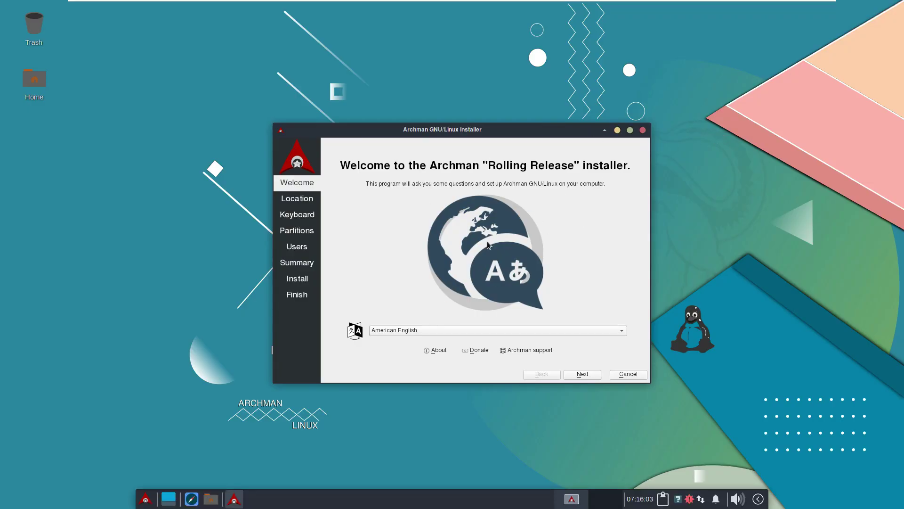
Step: Maximize the Calamares window, view its About information, and go to the Location page
left_click(630, 131)
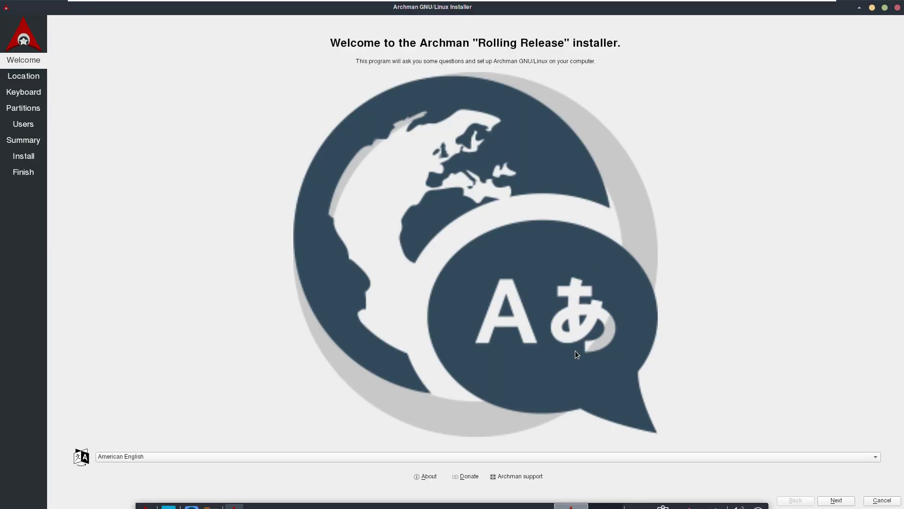
left_click(429, 475)
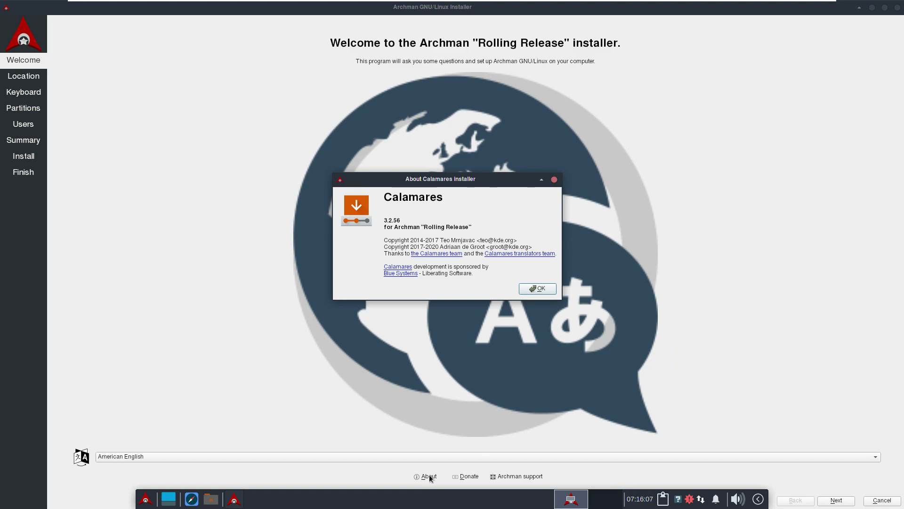
left_click(539, 289)
left_click(832, 501)
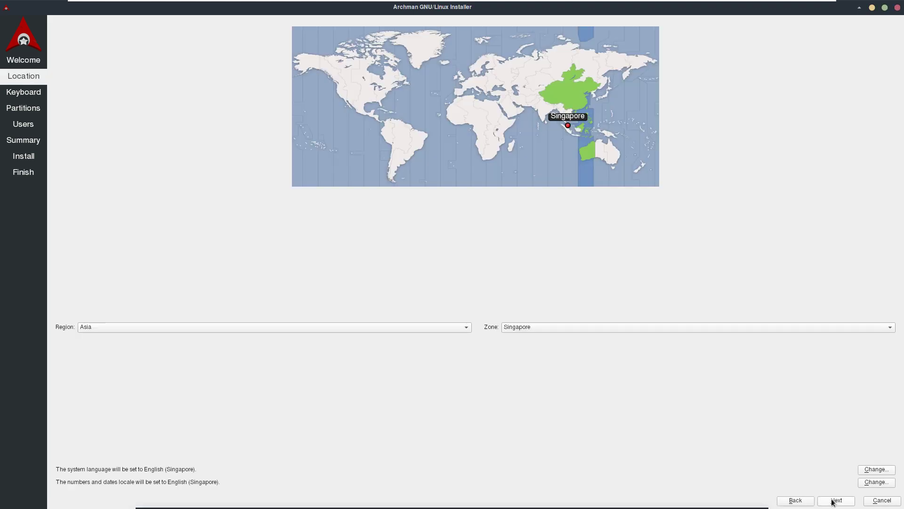
Step: Keep Region America and Zone Los Angeles as the time zone
left_click(341, 97)
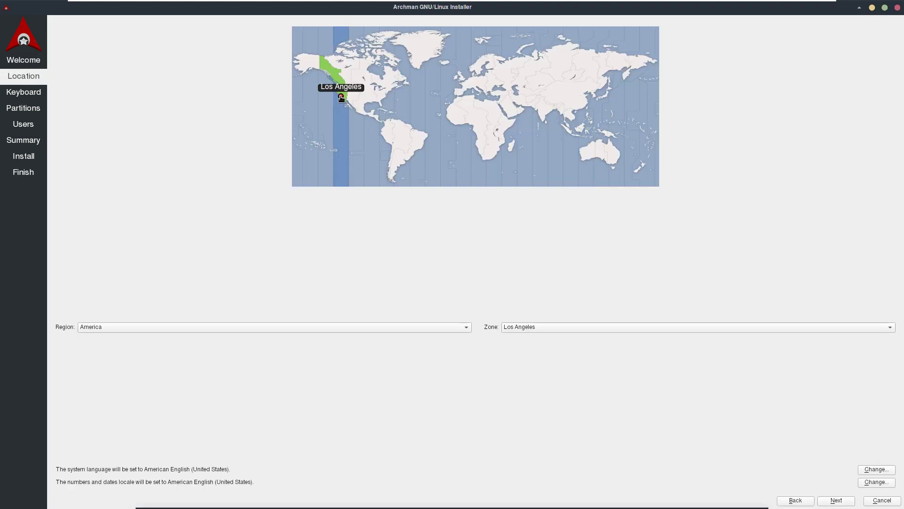
left_click(367, 327)
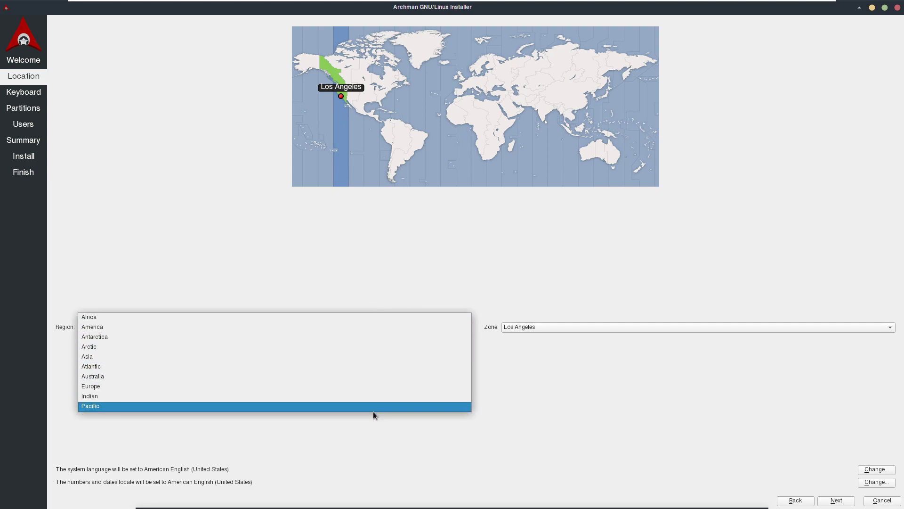
left_click(509, 360)
left_click(581, 325)
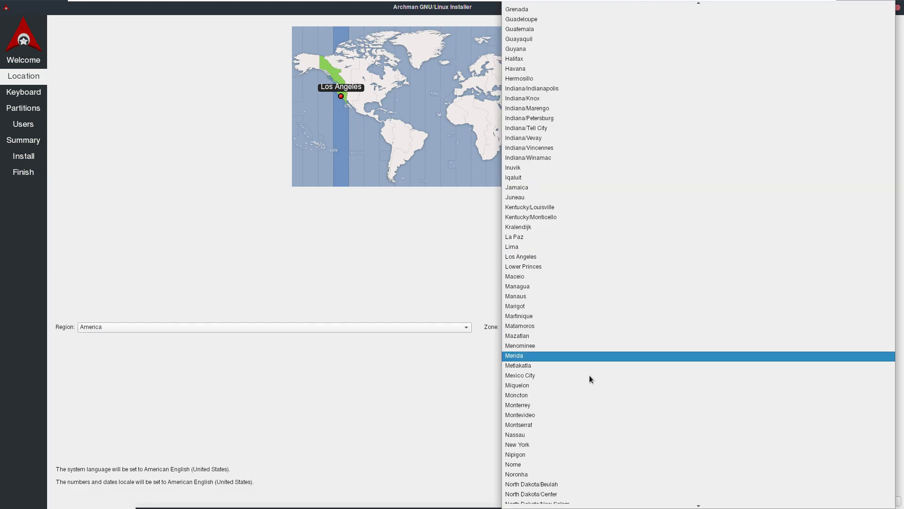
scroll(586, 452, "down", 2)
scroll(586, 459, "up", 10)
left_click(437, 454)
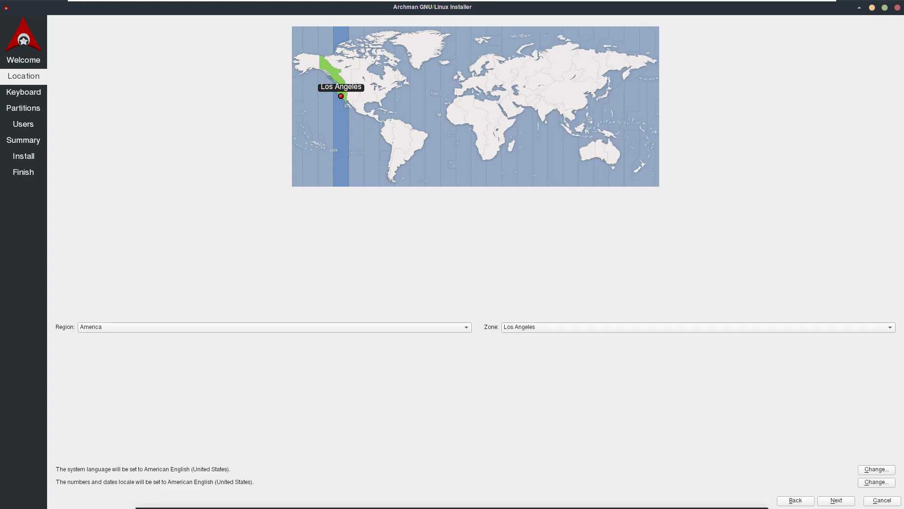
left_click(835, 500)
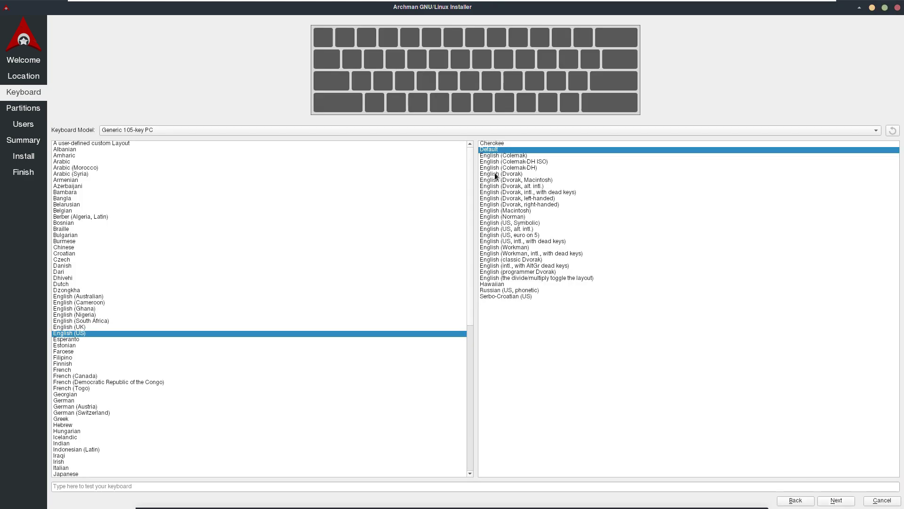
Step: Keep the Generic 105-key PC model with English (US) Default layout
left_click(374, 130)
scroll(402, 409, "up", 15)
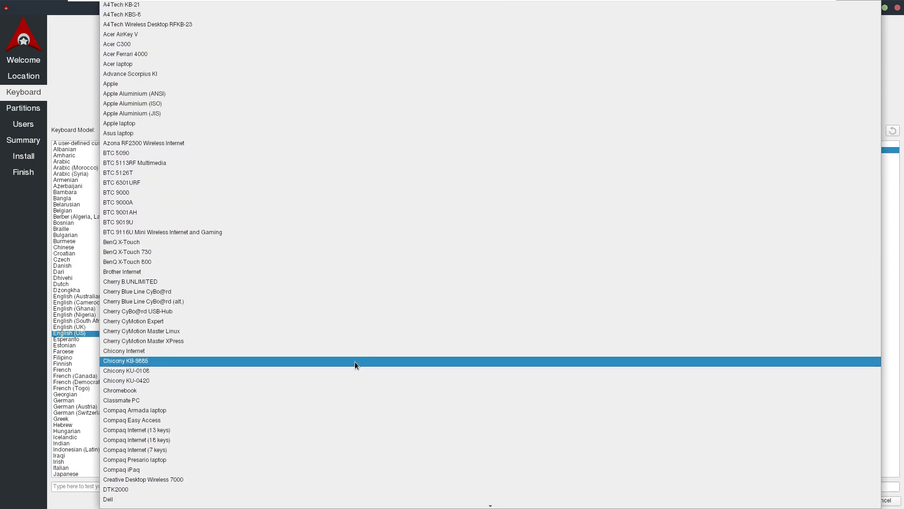
left_click(75, 101)
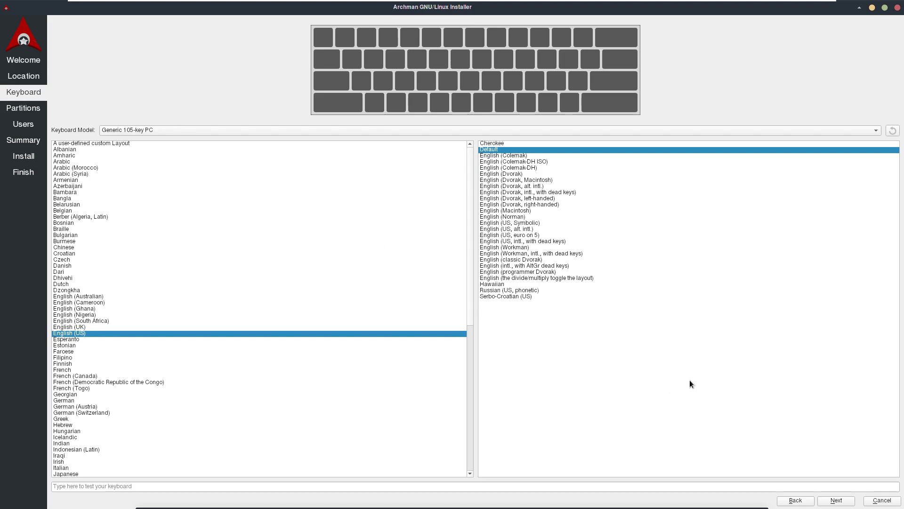
left_click(832, 501)
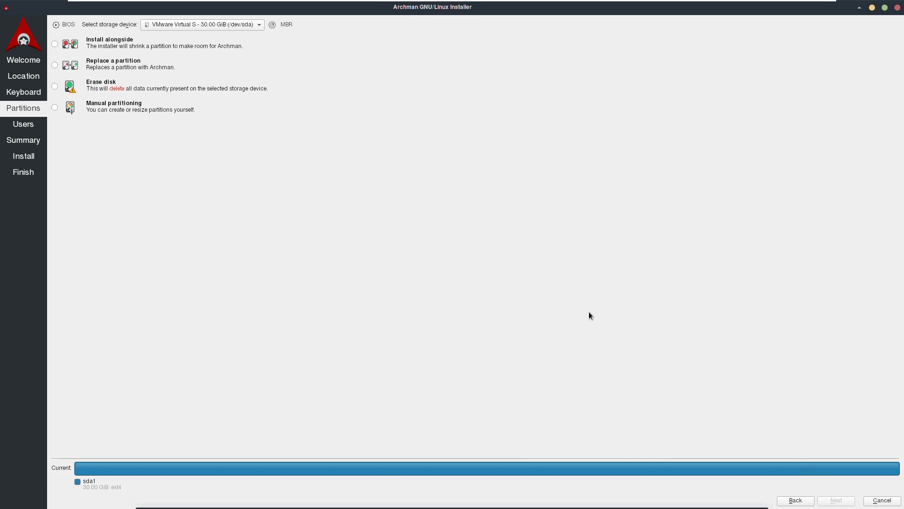
Step: Choose Erase disk after previewing the other options, leaving encryption off
left_click(54, 44)
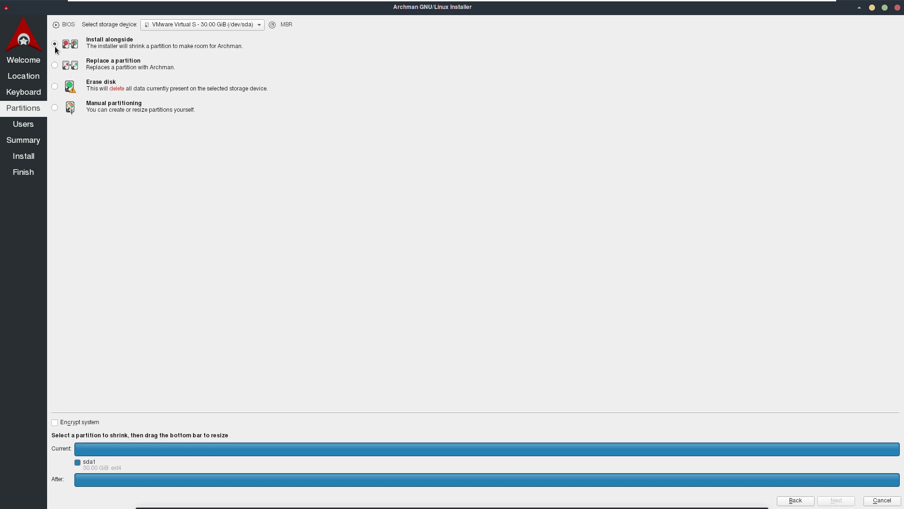
left_click(55, 67)
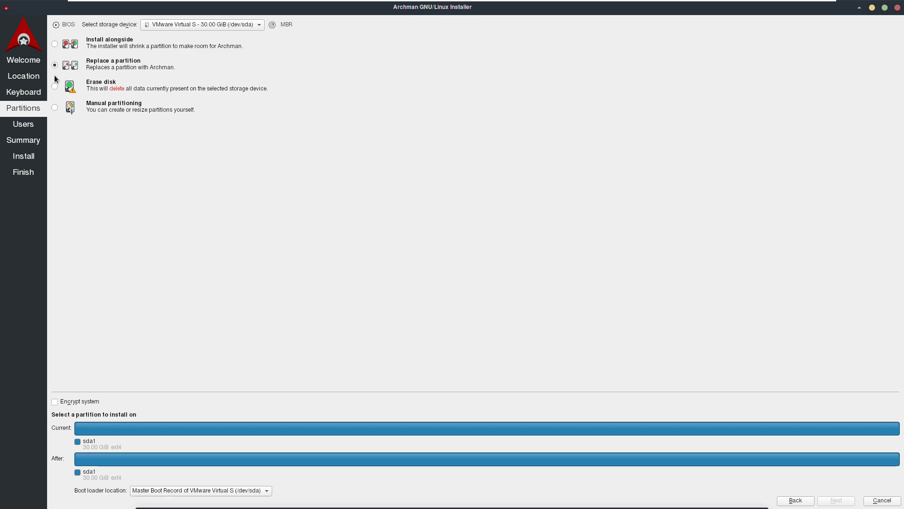
left_click(56, 88)
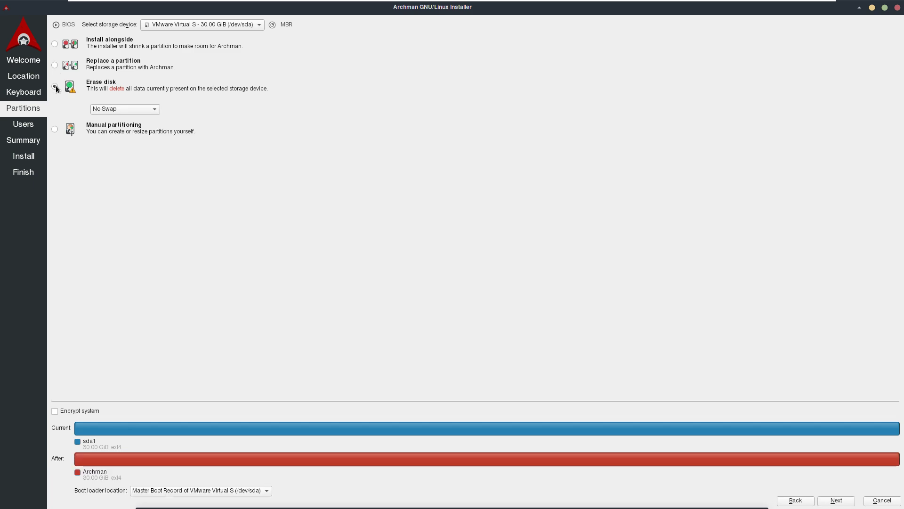
left_click(89, 409)
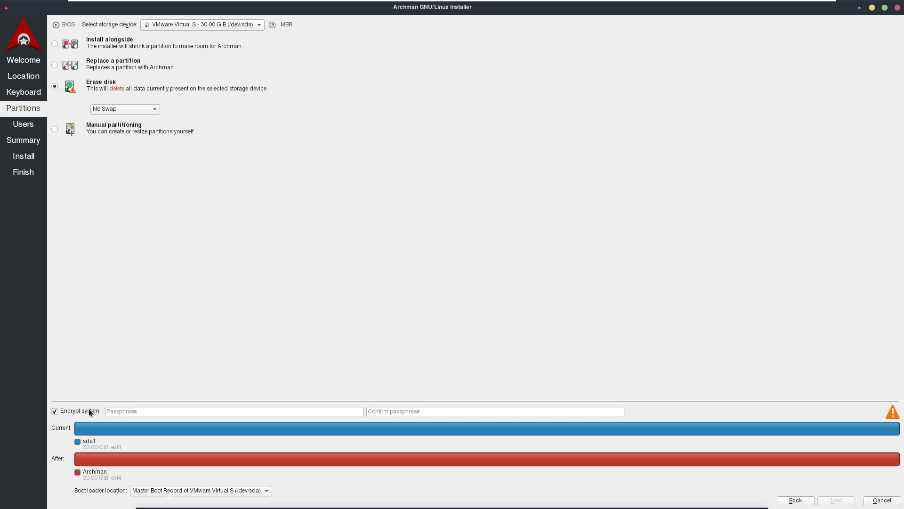
left_click(89, 409)
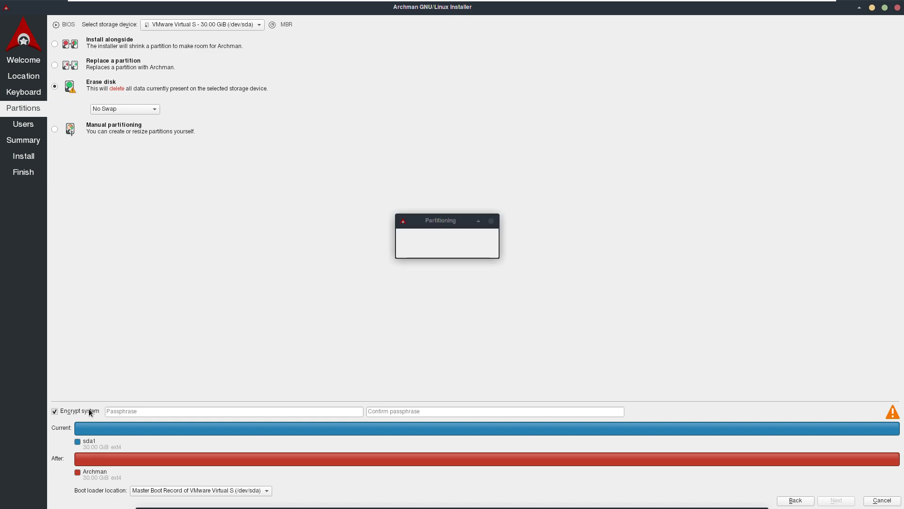
Step: Keep the boot loader on the MBR of /dev/sda and keep the shared administrator password
left_click(230, 491)
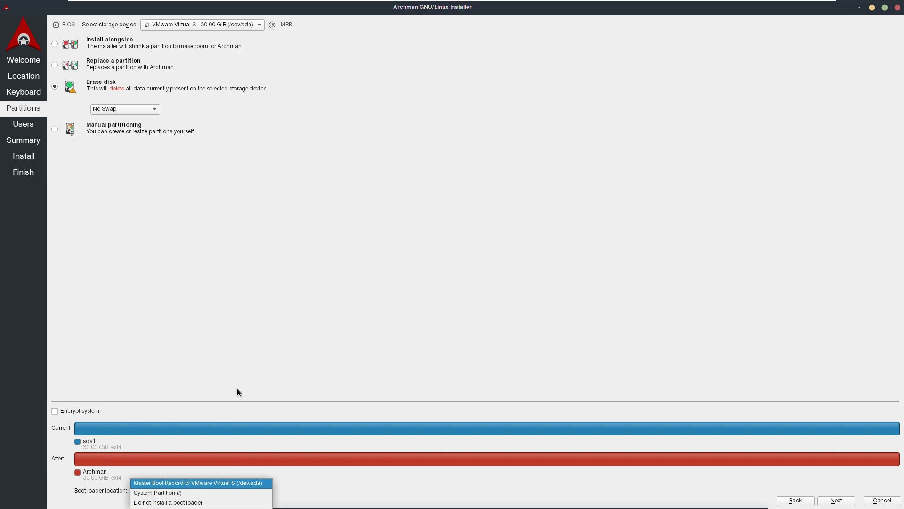
left_click(335, 246)
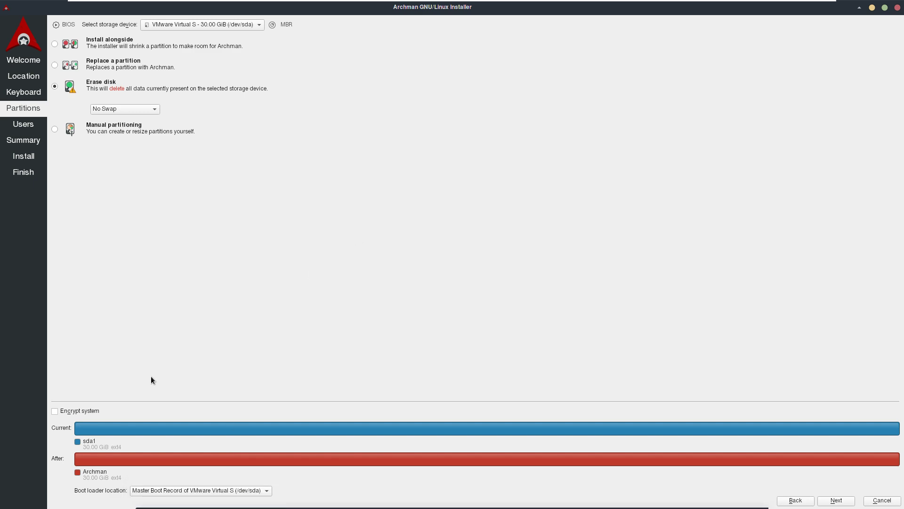
left_click(87, 411)
left_click(87, 410)
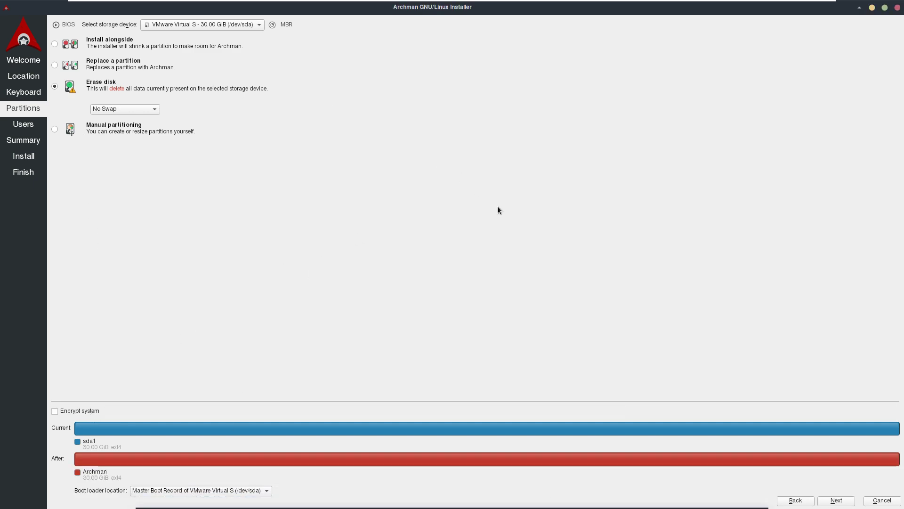
left_click(836, 500)
left_click(171, 141)
left_click(165, 141)
Step: Enable automatic login, enter the user's full name, and shorten the computer name
left_click(159, 131)
left_click(101, 36)
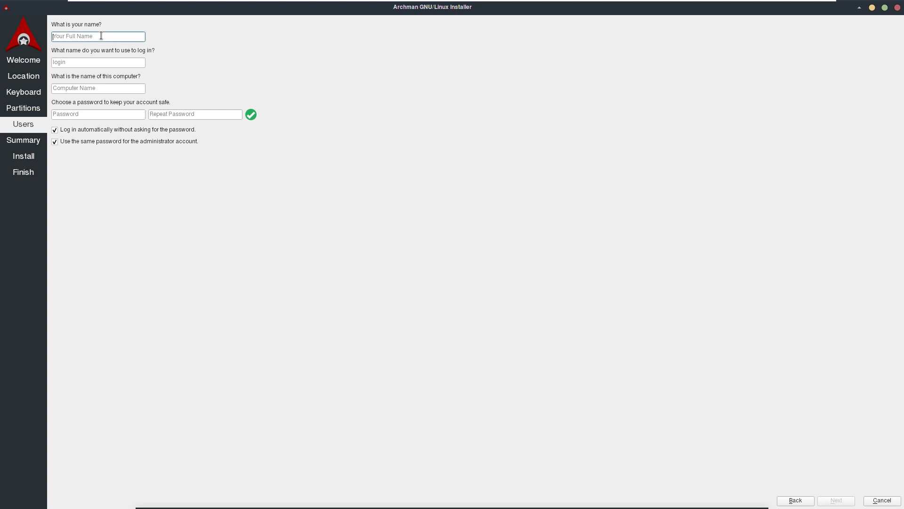
type("runboxing")
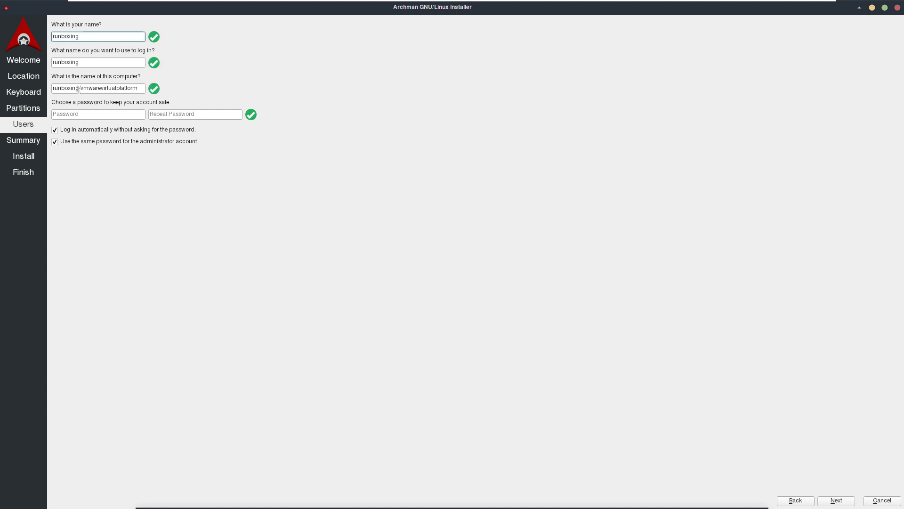
left_click_drag(78, 89, 171, 99)
key("BackSpace")
Step: Enter the account password and its repeat, then continue to the summary
left_click(133, 115)
type("1")
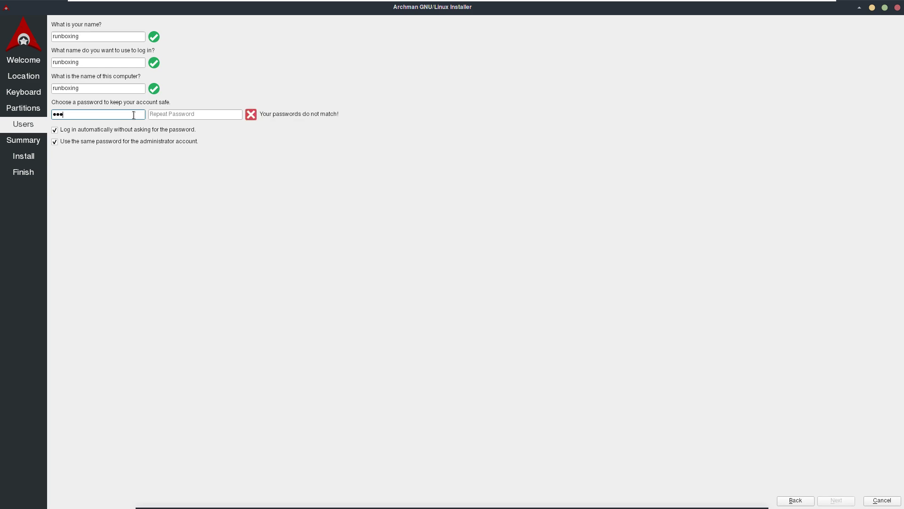
left_click(201, 116)
type("12345")
left_click(836, 500)
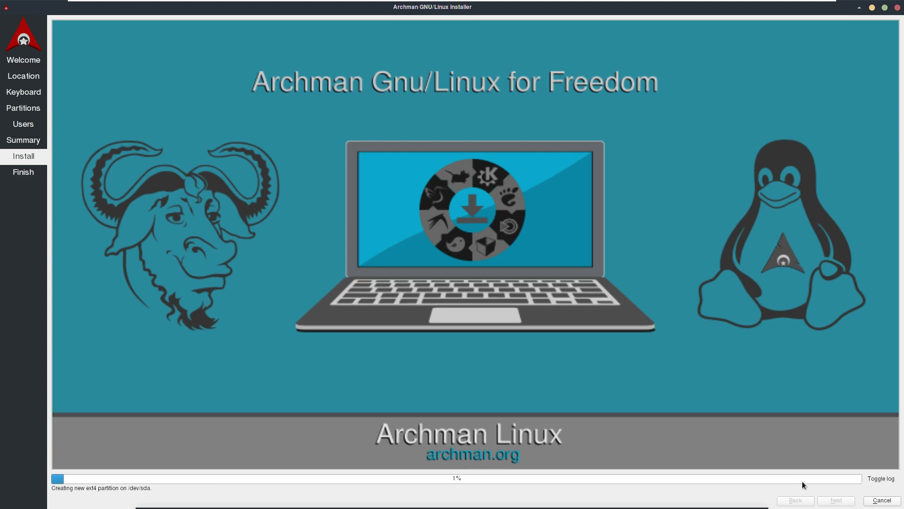
Step: Watch the installer log until Archman finishes installing, then choose Restart now and reboot
left_click(876, 479)
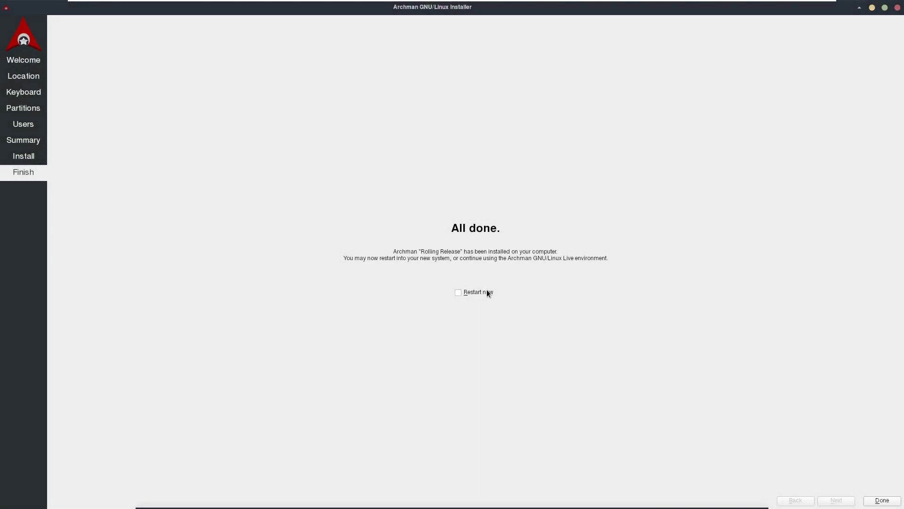
left_click(487, 292)
left_click(882, 500)
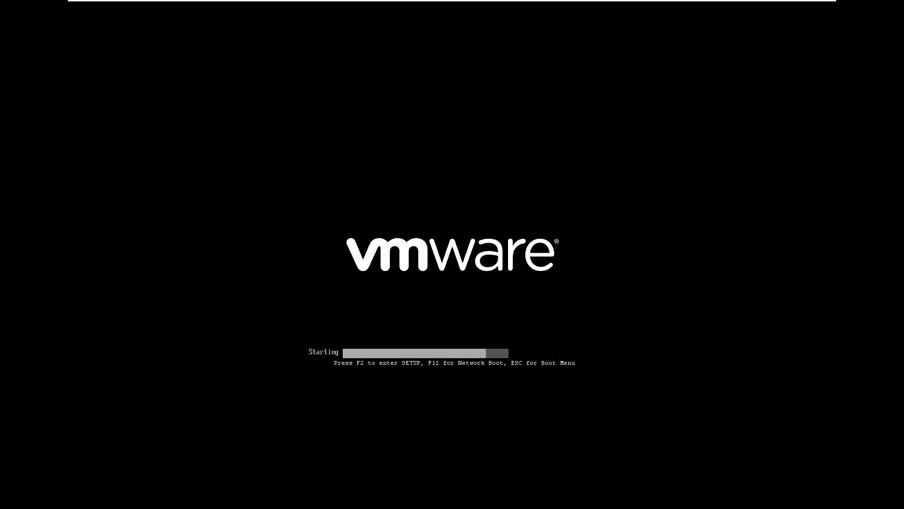
Step: Boot the Archman Linux entry from the GRUB 2.06 menu
key("Down")
key("Up")
key("Return")
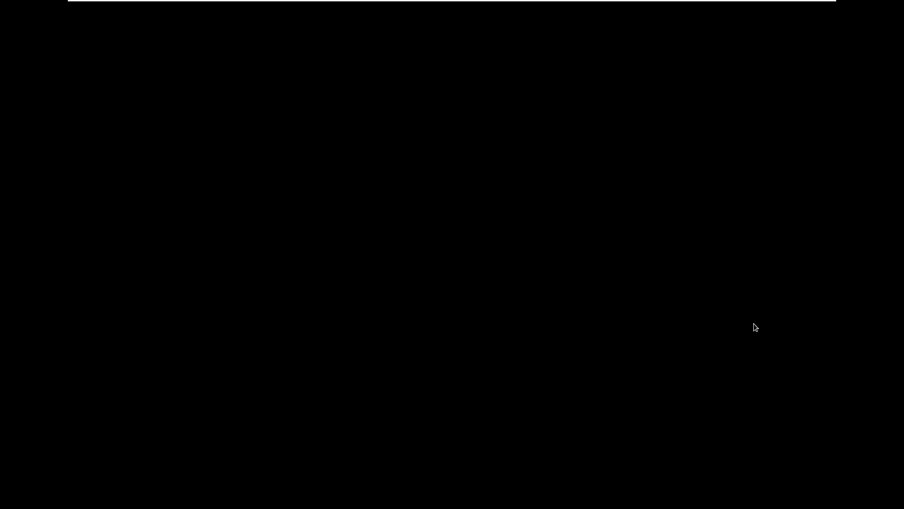
Step: Set the display to 1920x1080, then show the System category of the Whisker menu
right_click(390, 225)
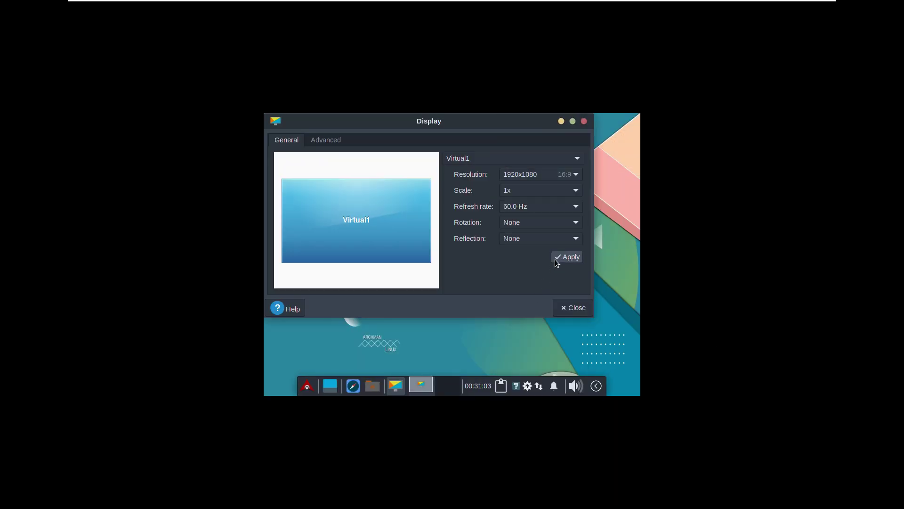
left_click(556, 258)
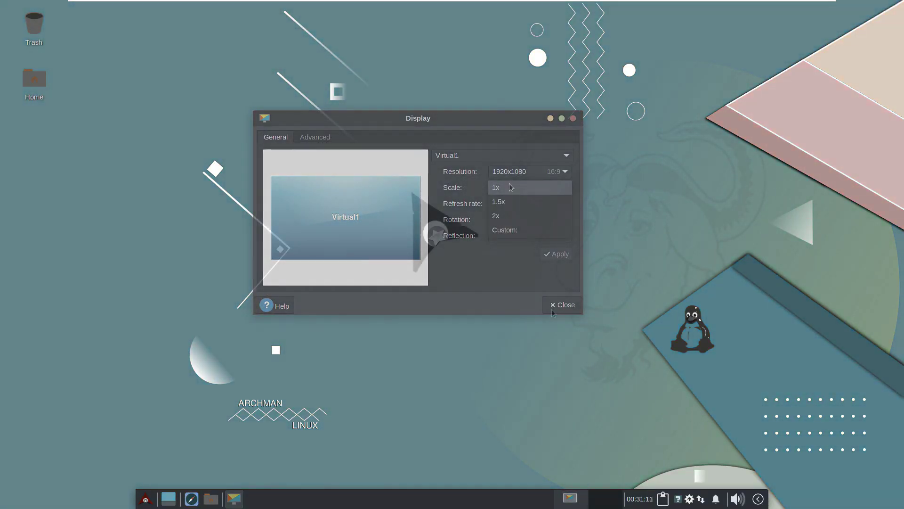
left_click(552, 304)
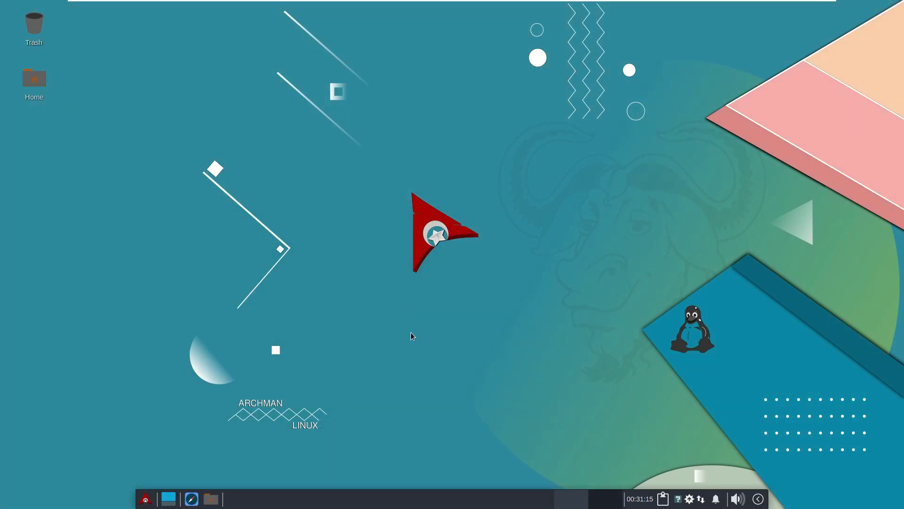
left_click(146, 496)
left_click(169, 455)
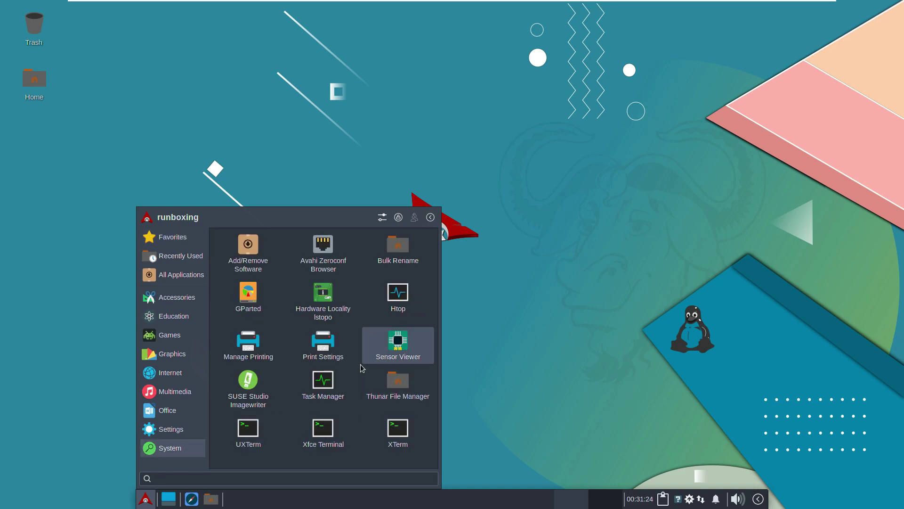
Step: Launch Task Manager, enable more precision and all processes, and toggle the Virtual Bytes column
left_click(329, 398)
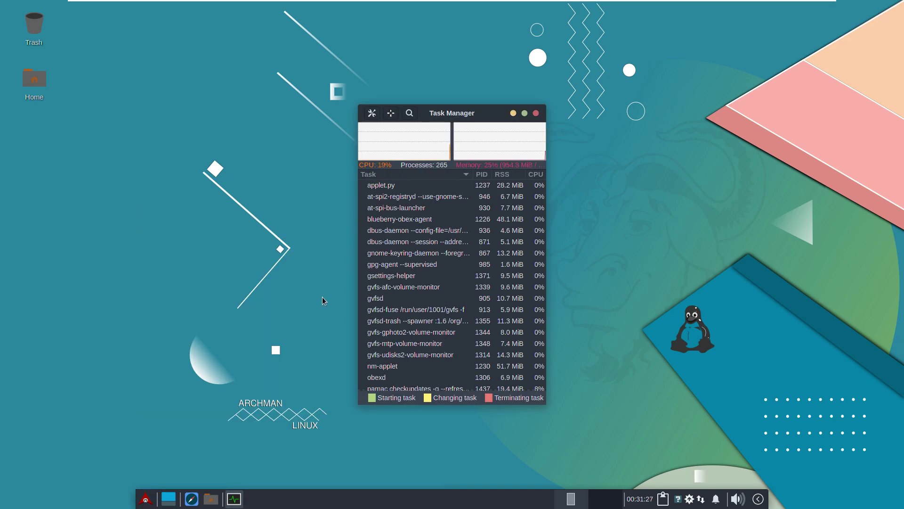
left_click(372, 113)
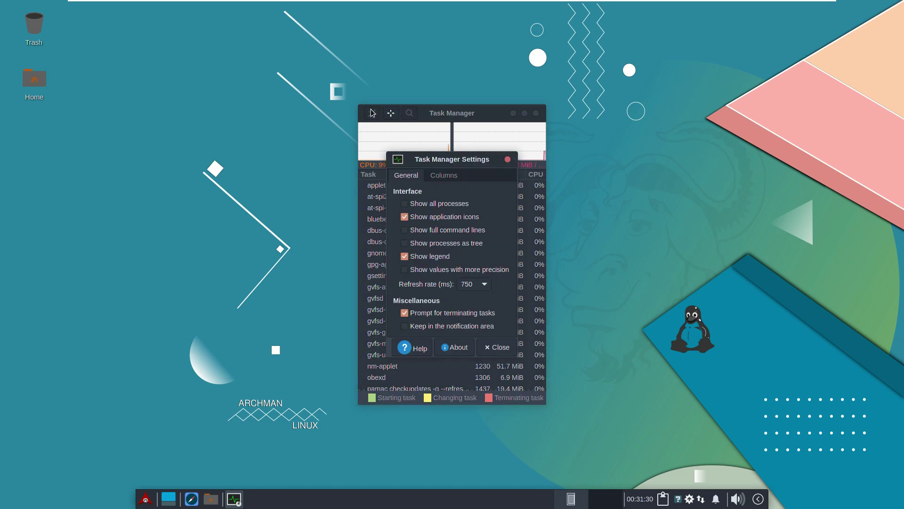
left_click(455, 347)
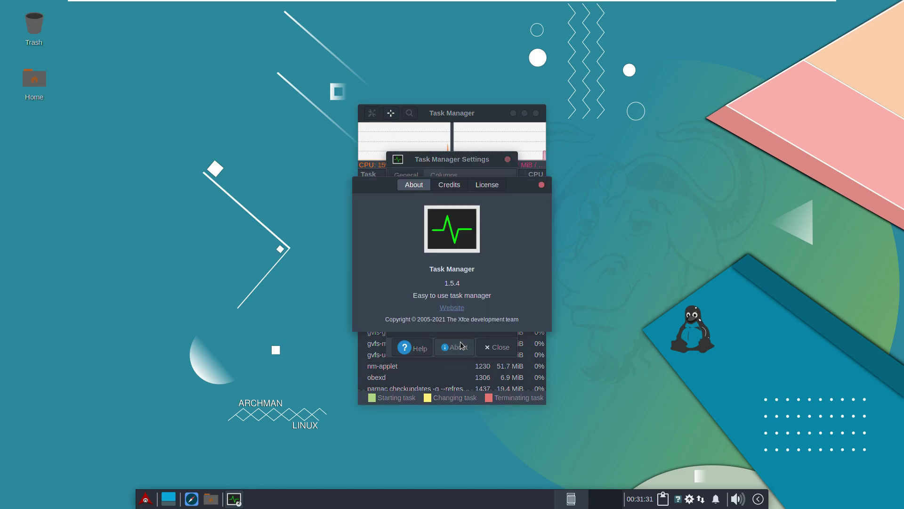
left_click(541, 184)
left_click(405, 269)
left_click(404, 203)
left_click(444, 176)
left_click(399, 224)
left_click(399, 226)
left_click(508, 160)
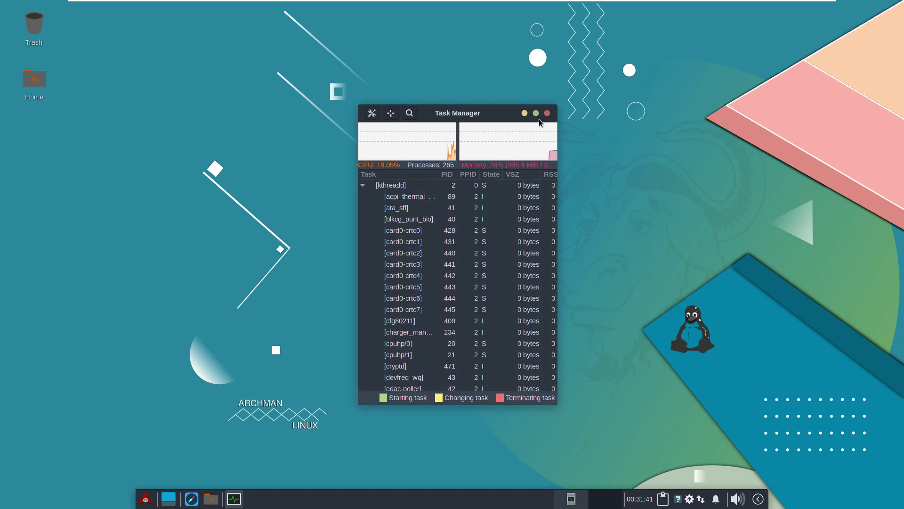
Step: Maximize Task Manager, resize the window, and narrow the Task and UID columns
left_click(536, 113)
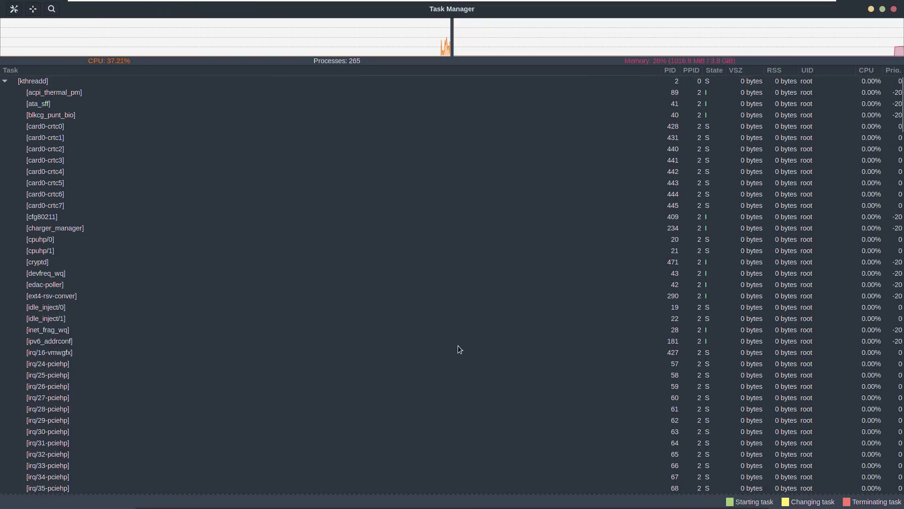
scroll(396, 388, "down", 2)
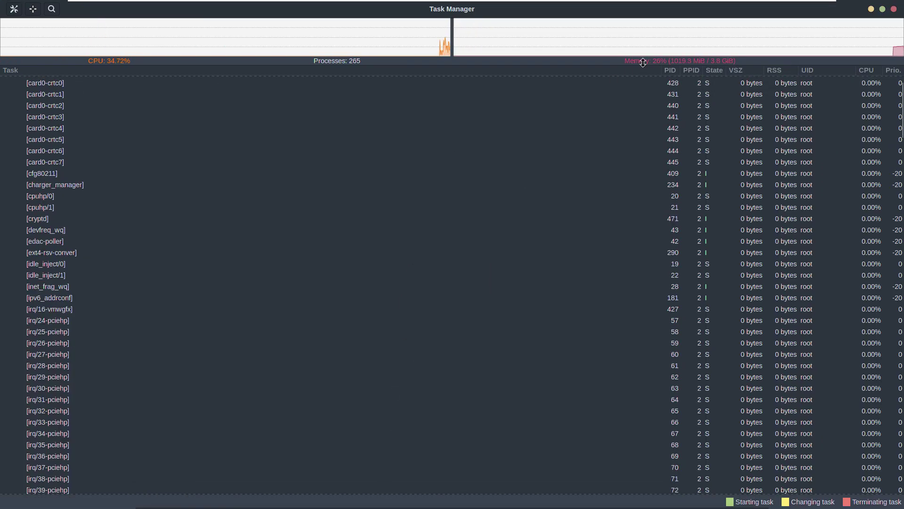
left_click_drag(661, 69, 116, 122)
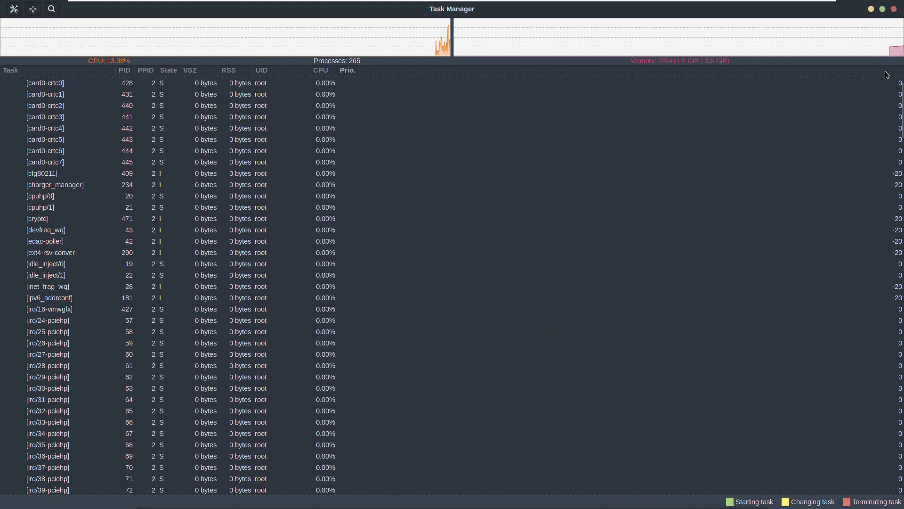
left_click_drag(834, 9, 749, 36)
left_click_drag(557, 167, 230, 170)
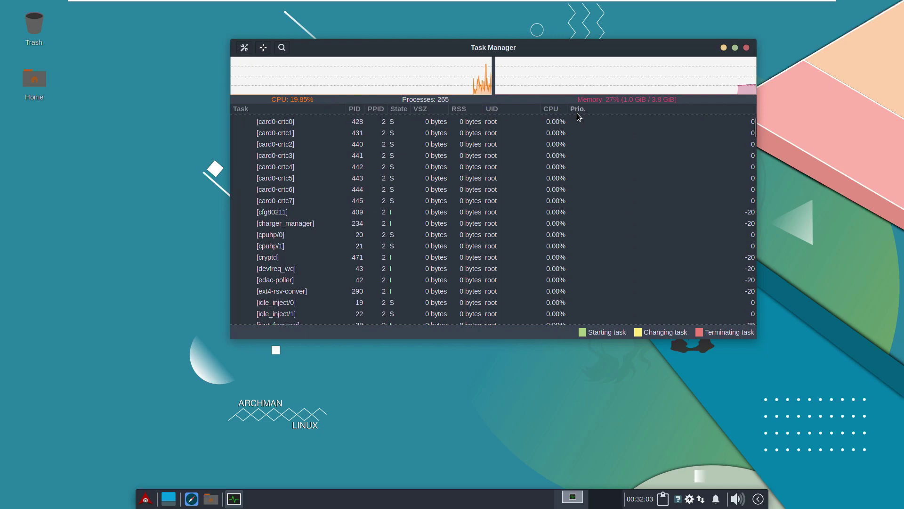
left_click_drag(755, 108, 824, 109)
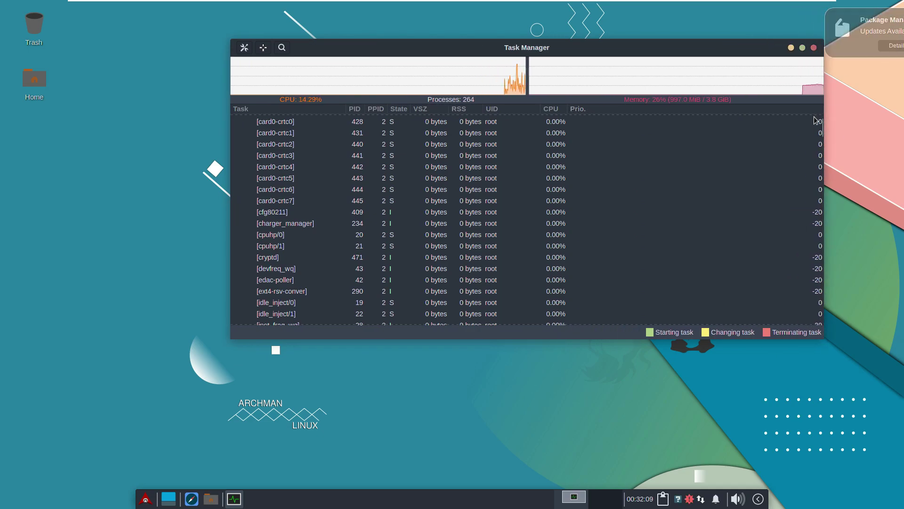
left_click(802, 47)
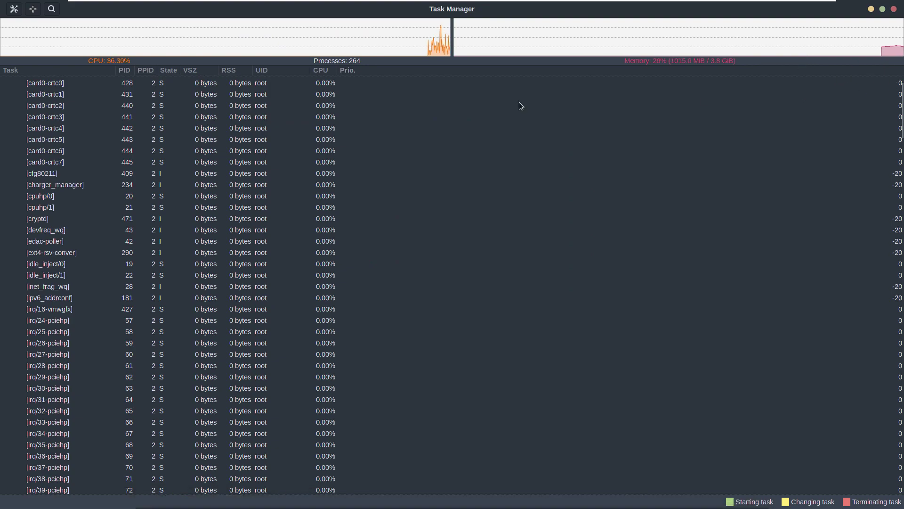
left_click_drag(310, 72, 278, 72)
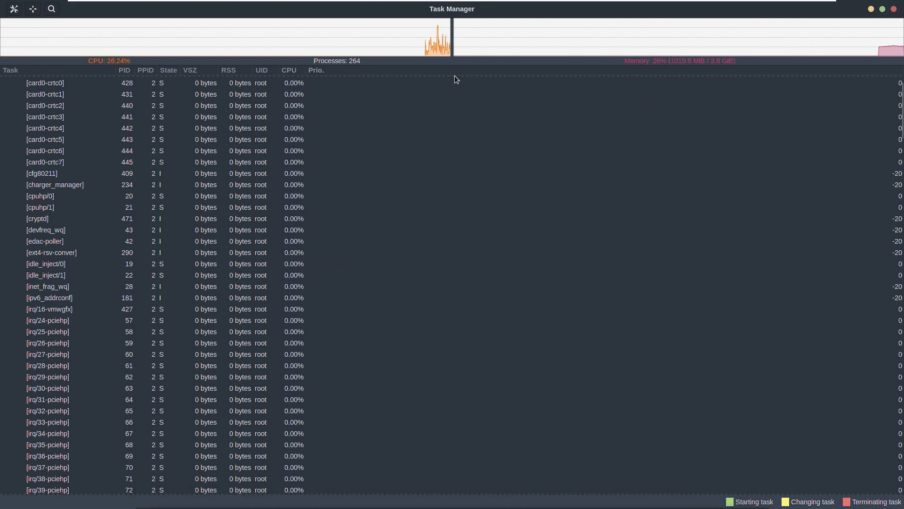
Step: Check the actions for the [card0-crtc0] process, then scroll through the process list
right_click(484, 81)
left_click(516, 222)
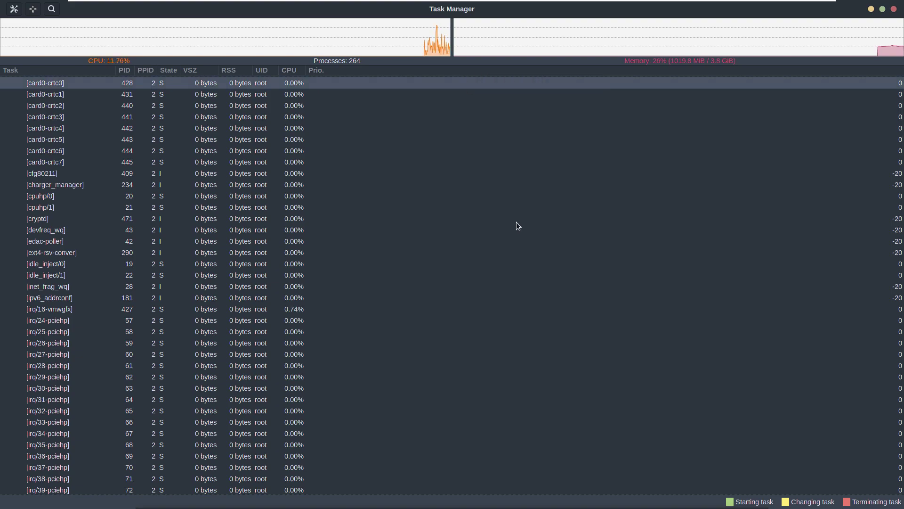
scroll(520, 251, "down", 20)
scroll(519, 251, "down", 20)
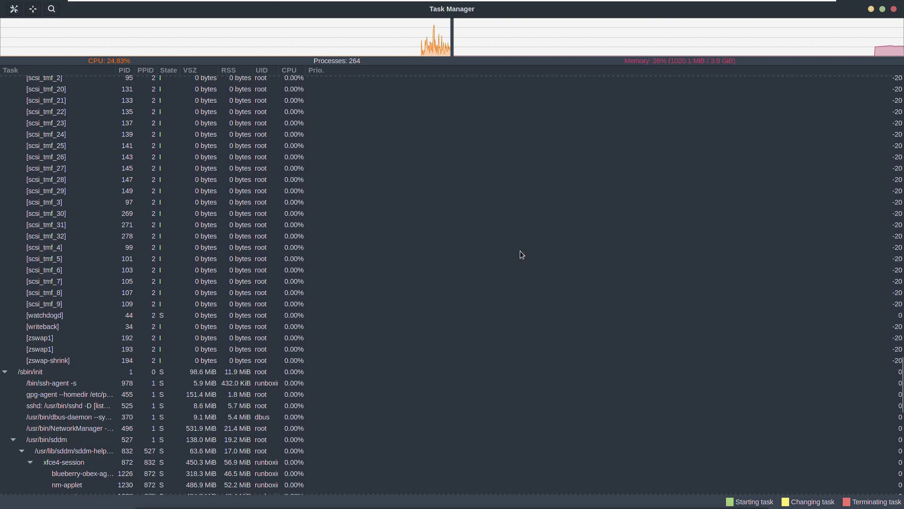
scroll(520, 251, "down", 18)
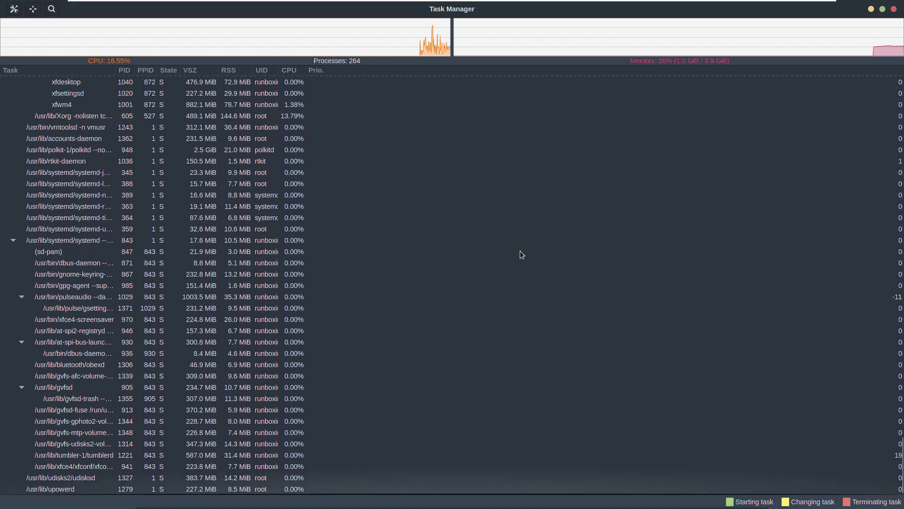
scroll(520, 251, "up", 1)
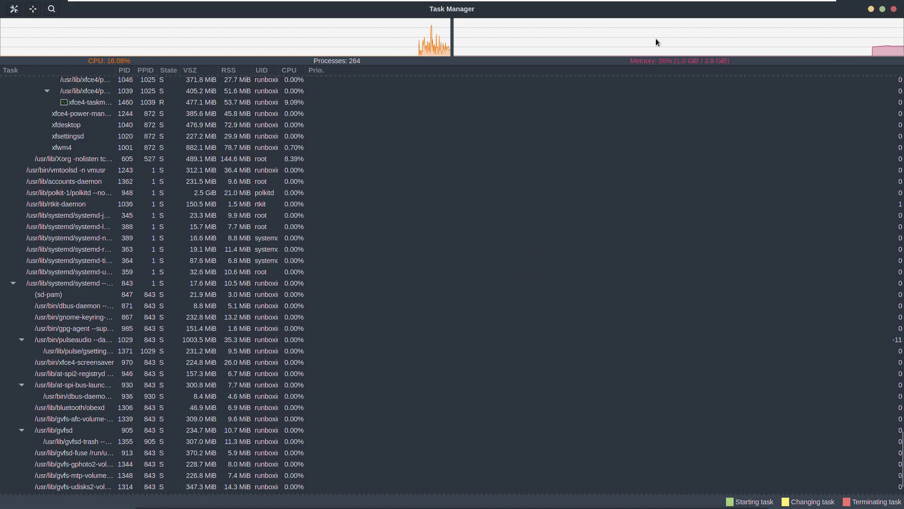
Step: Quit Task Manager and launch htop full-screen from the System menu
key("ctrl+q")
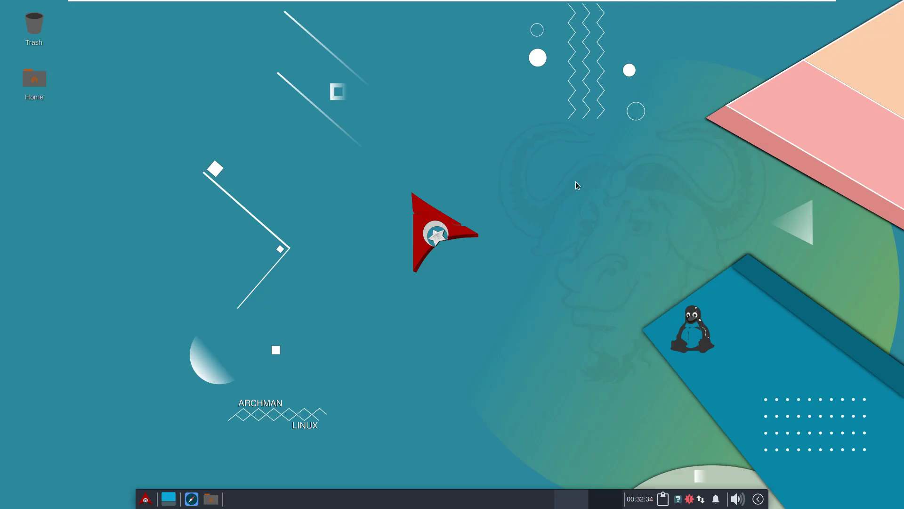
left_click(146, 498)
left_click(164, 451)
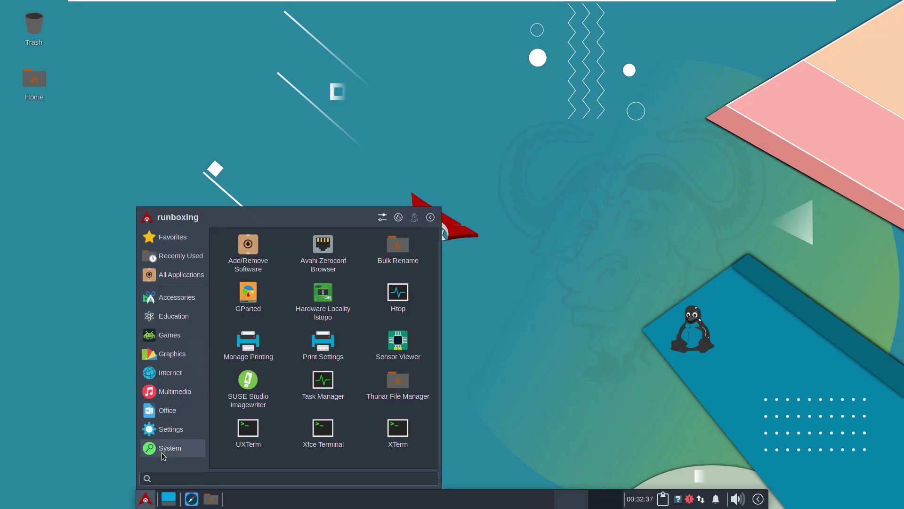
left_click(396, 298)
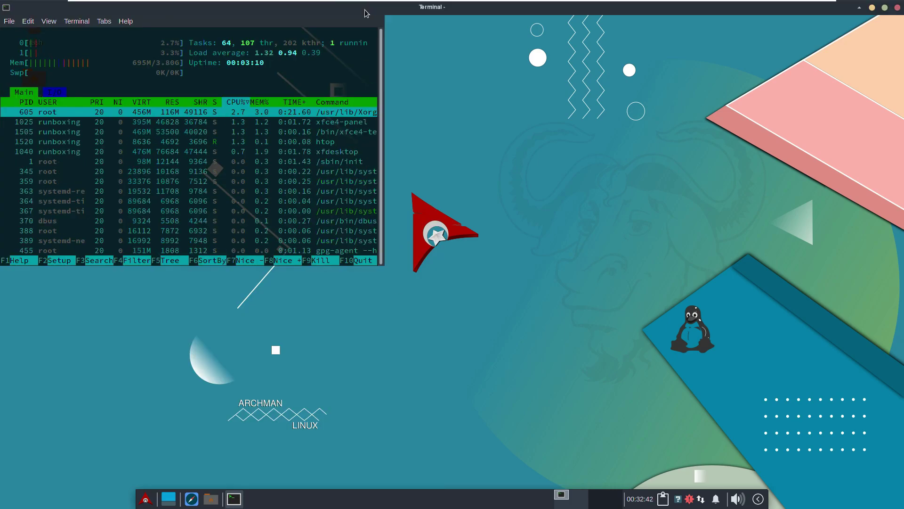
left_click(364, 7)
Step: Switch htop to tree view with F5, scroll the process tree, and close the terminal
key("F5")
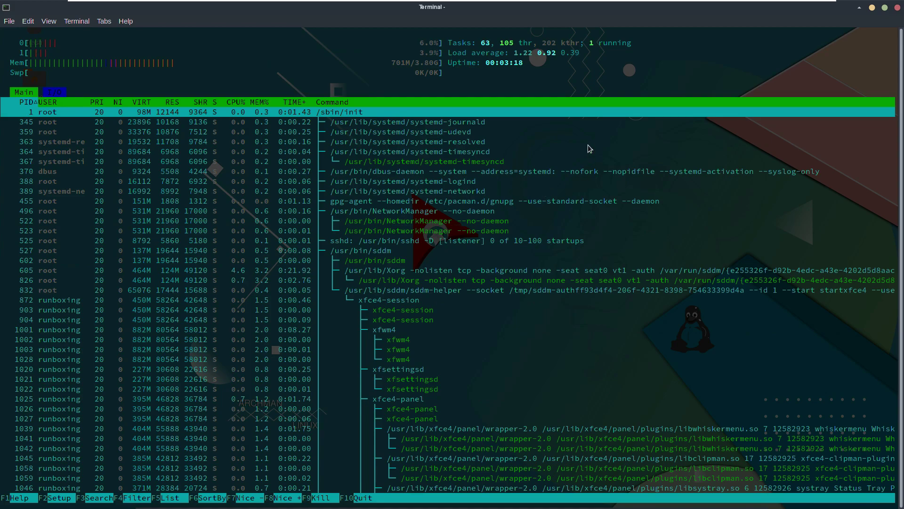
scroll(588, 146, "down", 6)
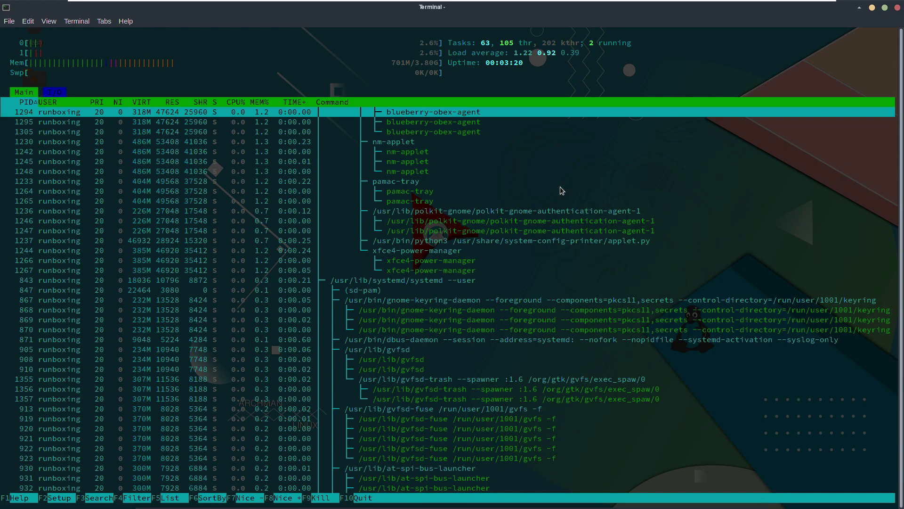
scroll(561, 187, "down", 5)
scroll(561, 187, "down", 7)
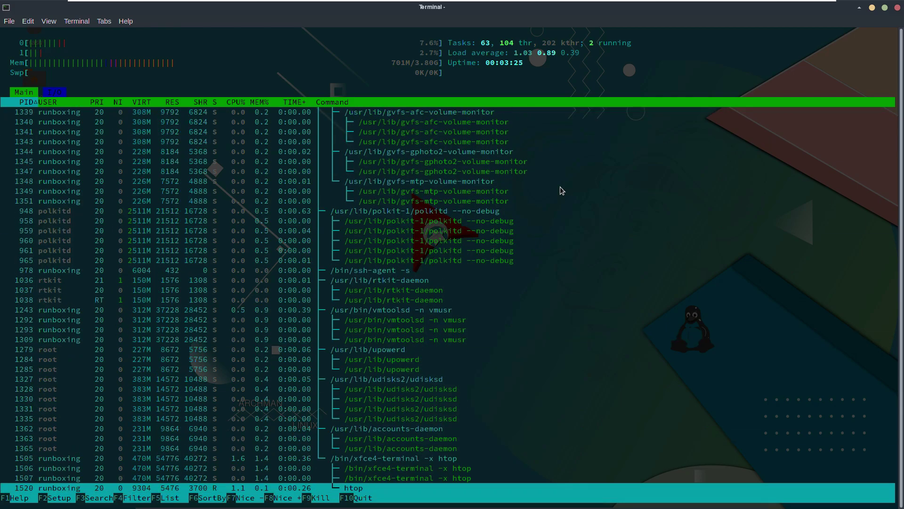
left_click(9, 21)
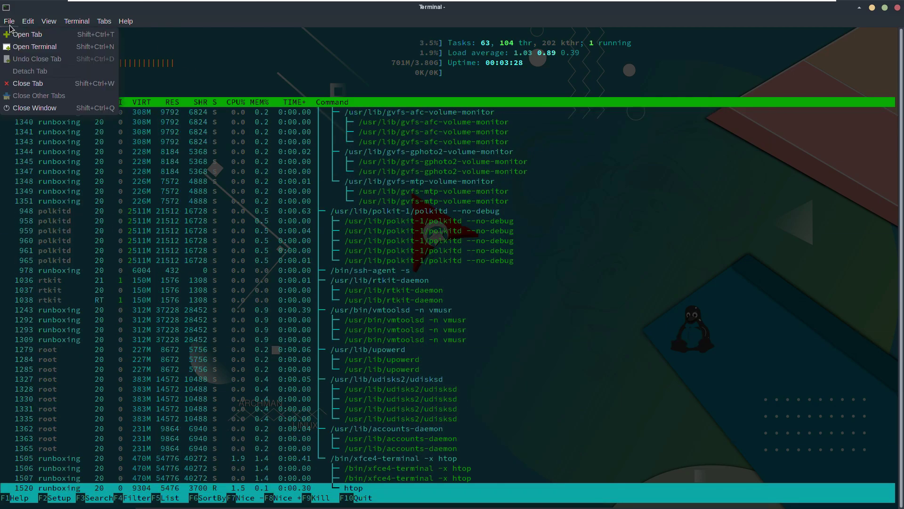
left_click(28, 109)
Step: Launch XTerm from the System menu and maximize it
left_click(146, 498)
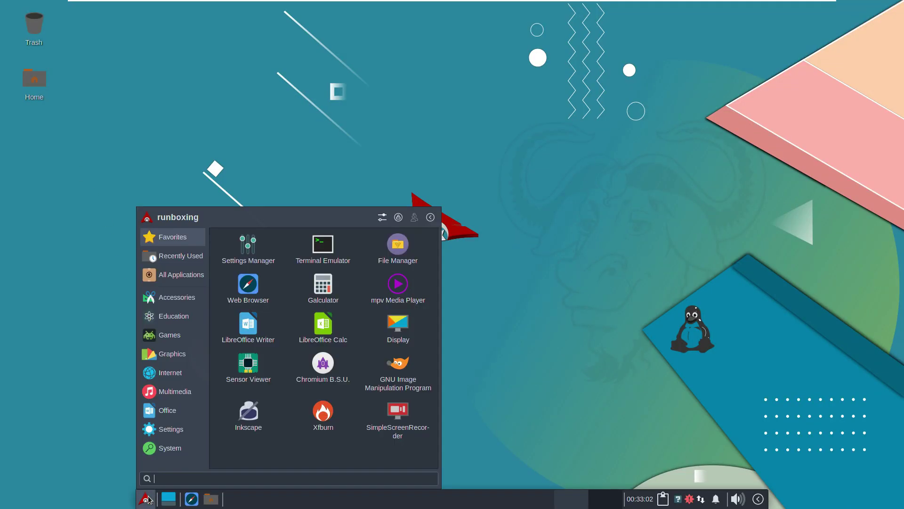
left_click(189, 448)
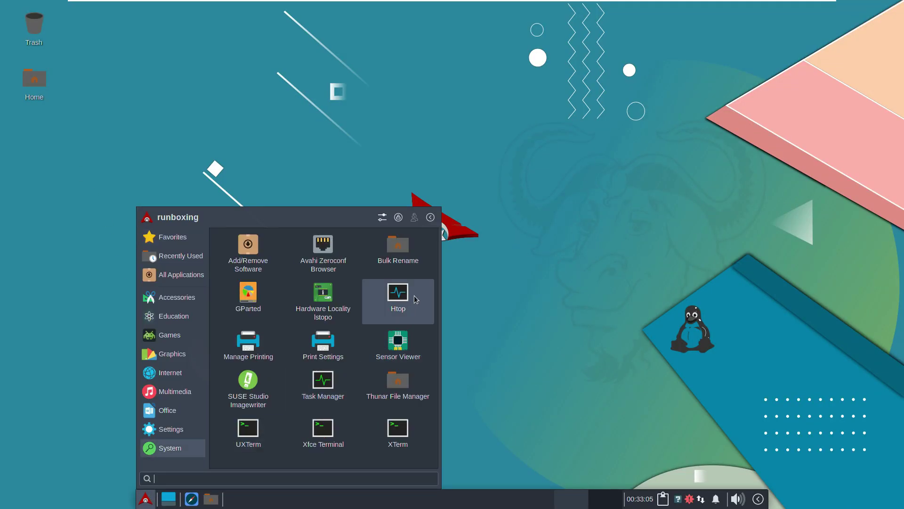
left_click(398, 429)
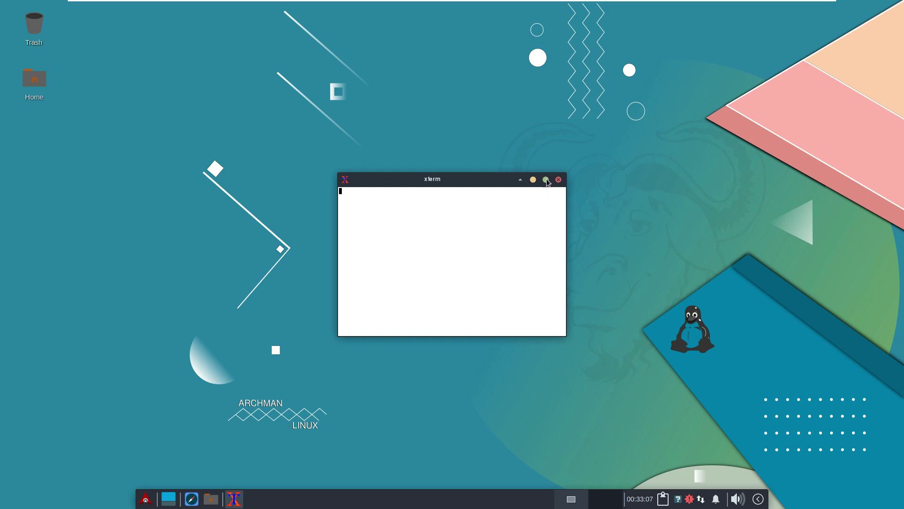
left_click(545, 180)
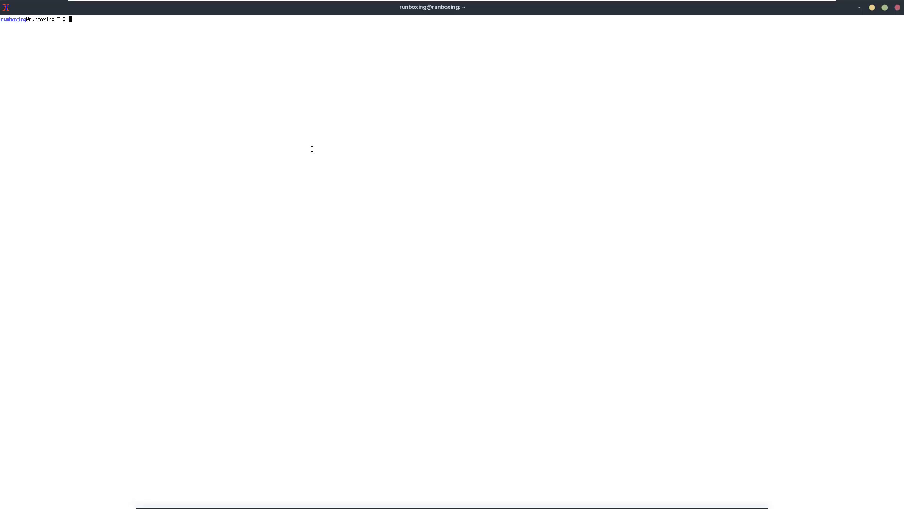
Step: Run neofetch, uname, uname -a and uname -r to check the 5.18.1-arch1-1 kernel
type("neofetch")
key("Return")
type("uname")
key("Return")
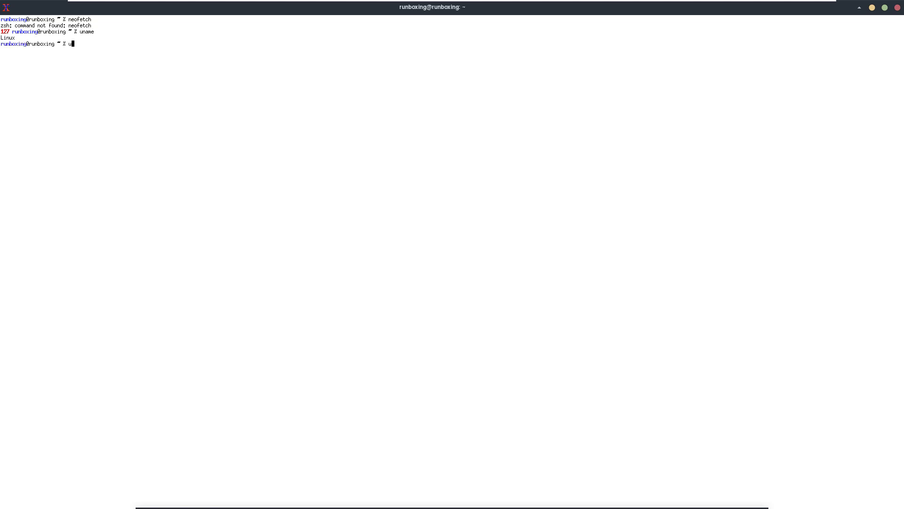
type("uname -a")
key("Return")
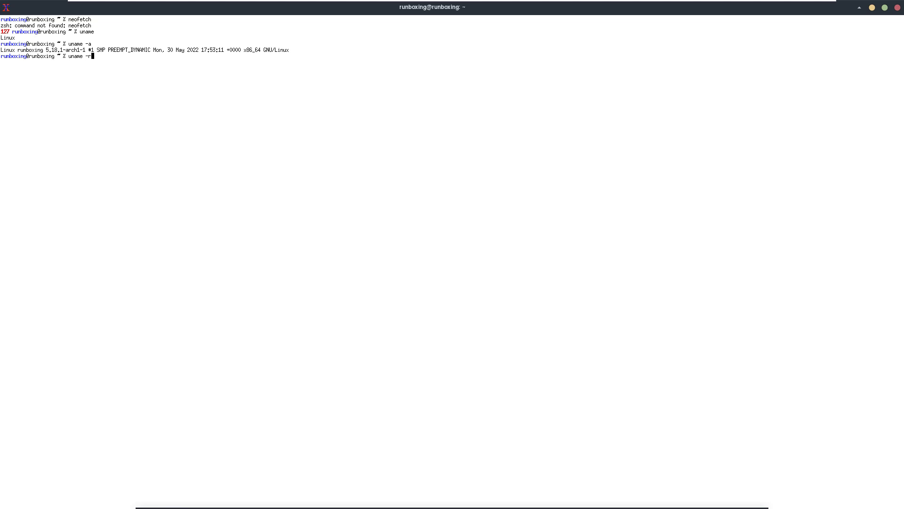
key("Return")
key("Return")
right_click(312, 149)
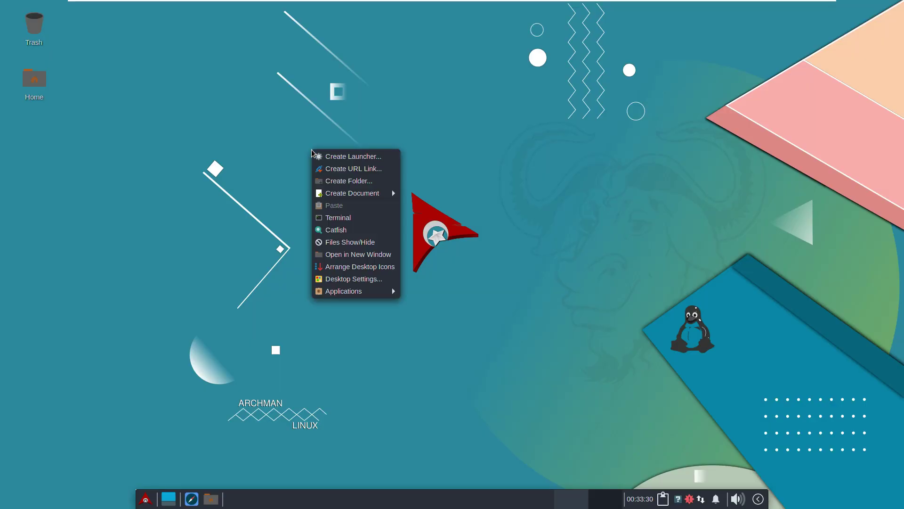
mouse_move(333, 295)
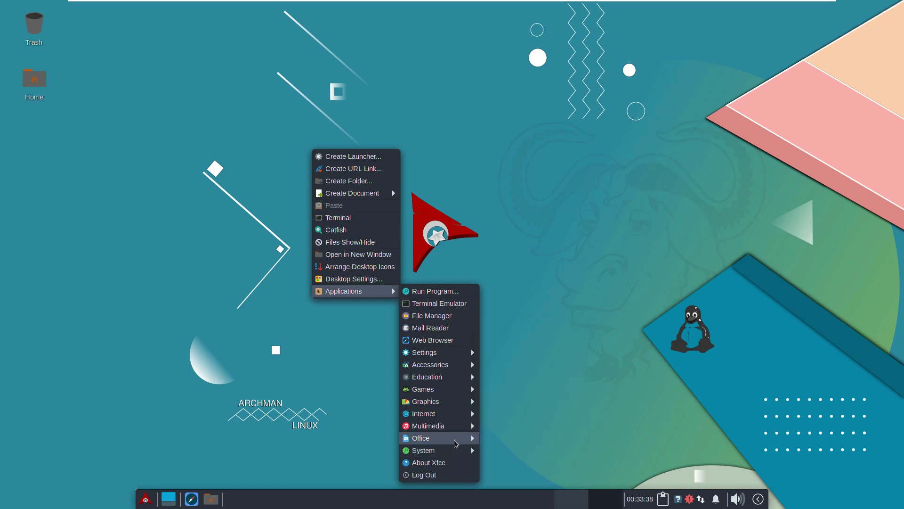
mouse_move(456, 430)
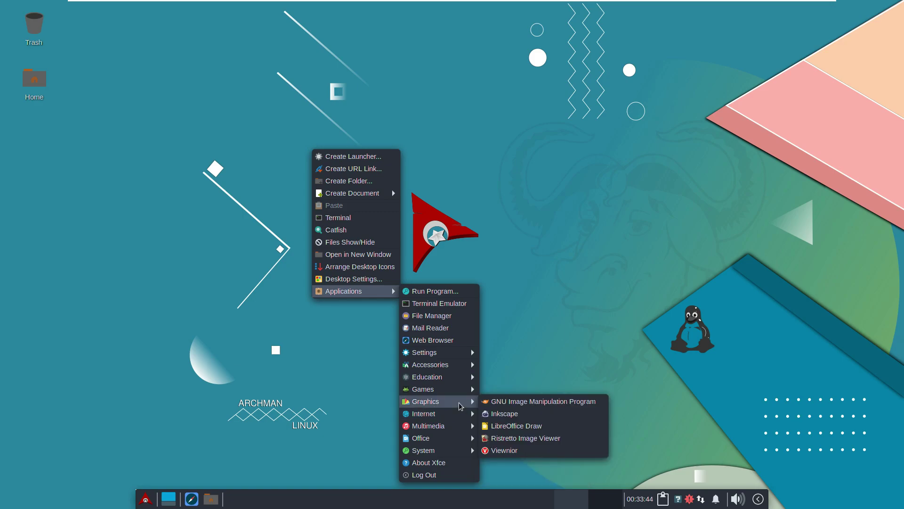
mouse_move(460, 394)
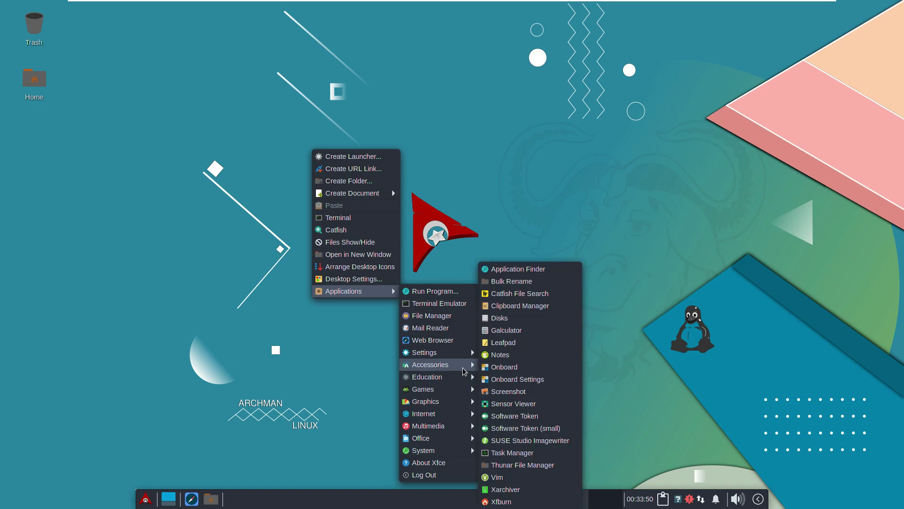
mouse_move(465, 354)
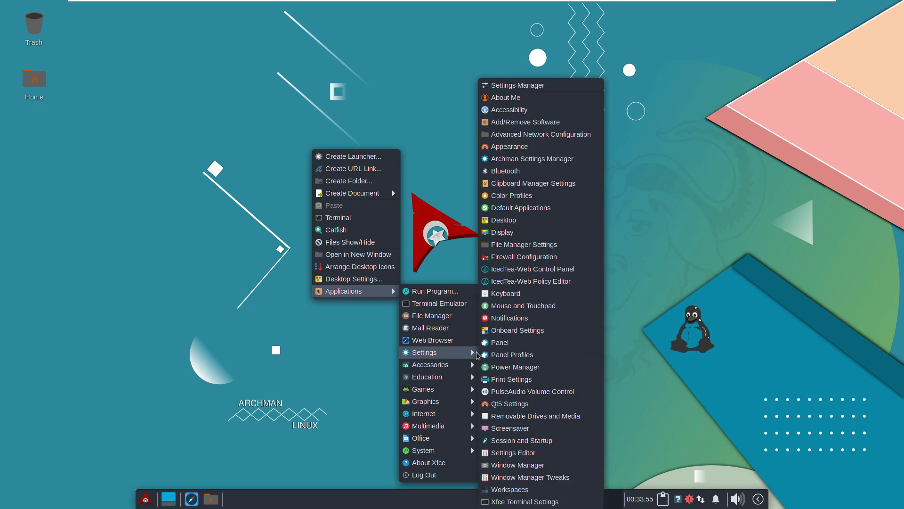
left_click(512, 106)
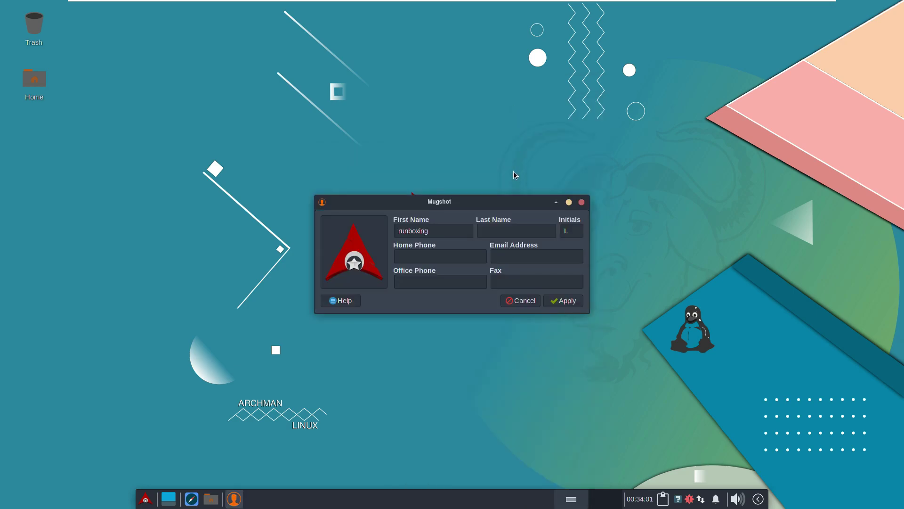
left_click(519, 301)
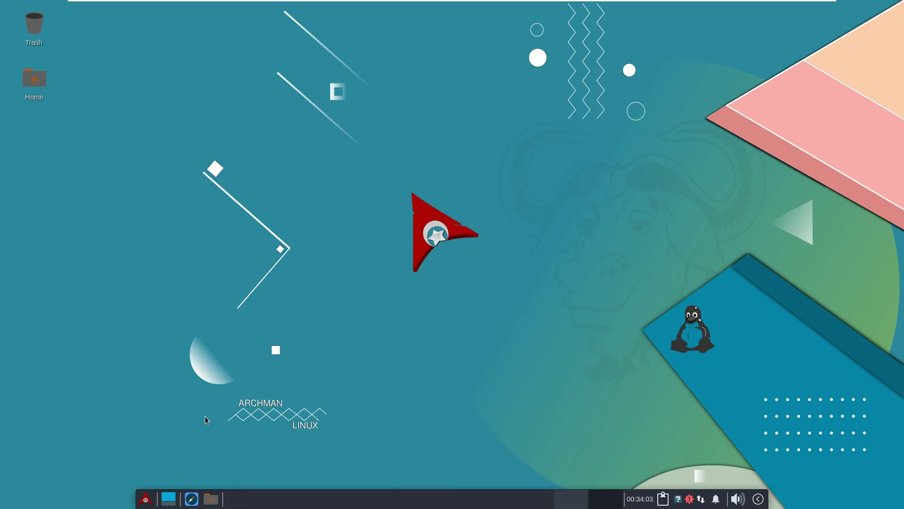
Step: Launch Add/Remove Software (Pamac) full-screen and view its About dialog, version 10.4.0-0
left_click(147, 499)
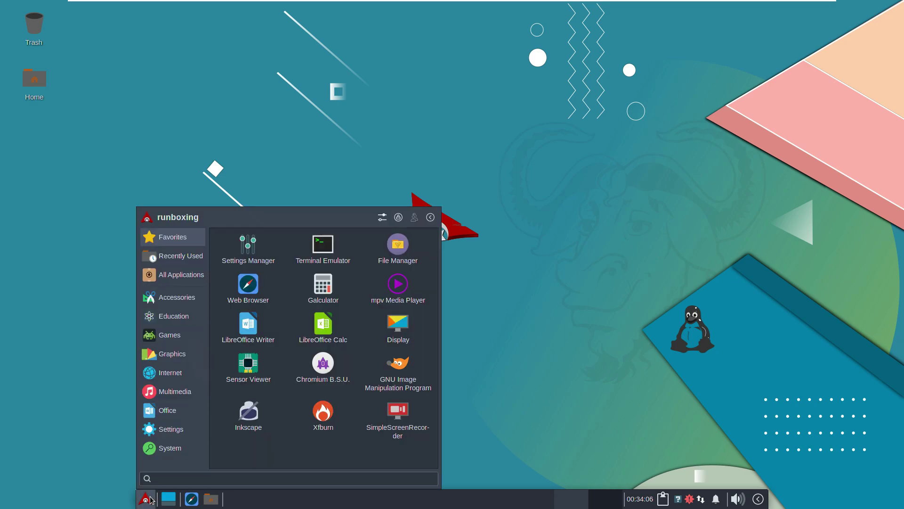
left_click(177, 297)
left_click(170, 448)
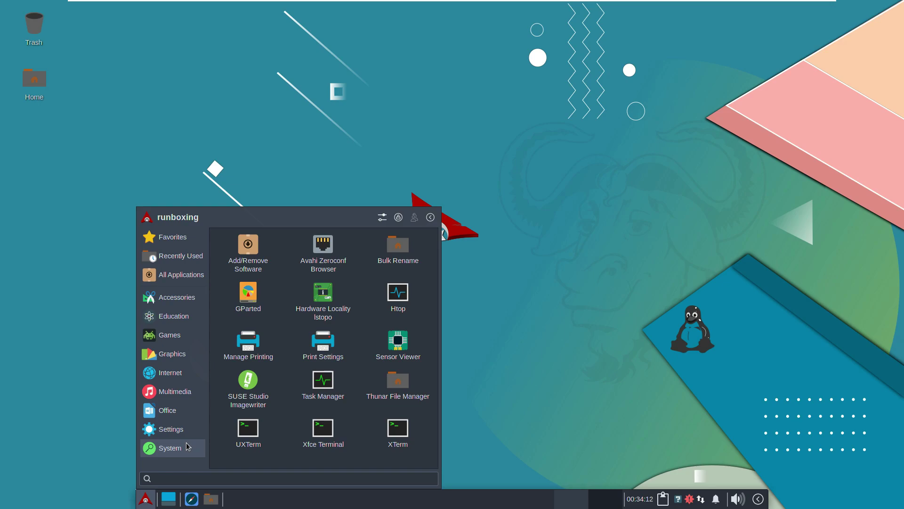
left_click(233, 270)
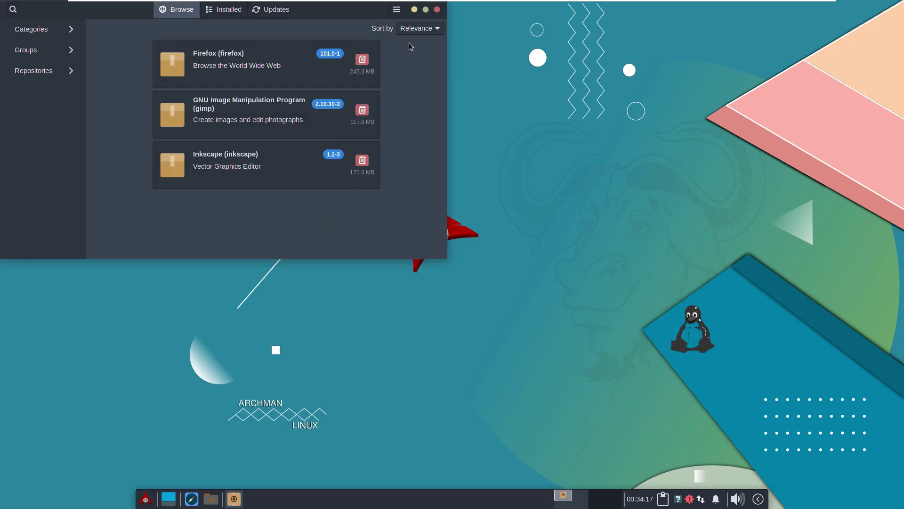
left_click(425, 10)
left_click(853, 9)
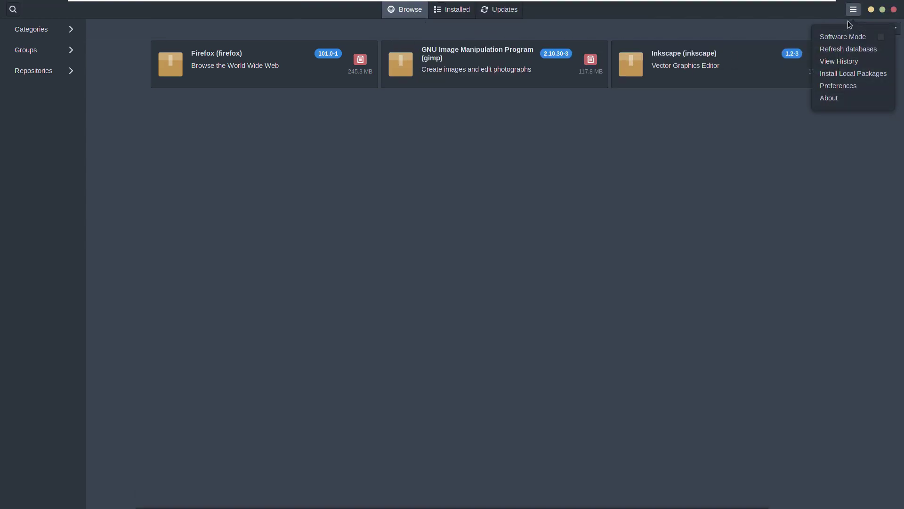
left_click(829, 98)
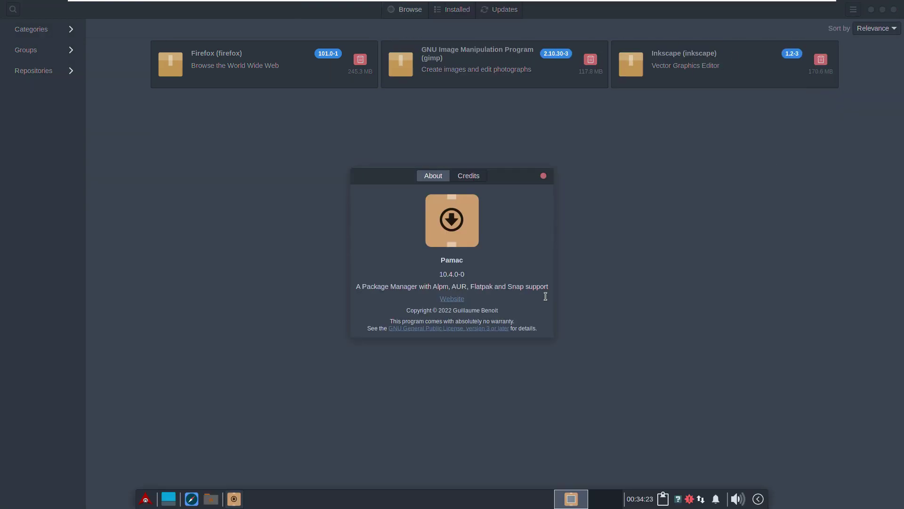
Step: Close the About dialog, scroll the Installed packages grid, return to Browse, and close Pamac
left_click(543, 175)
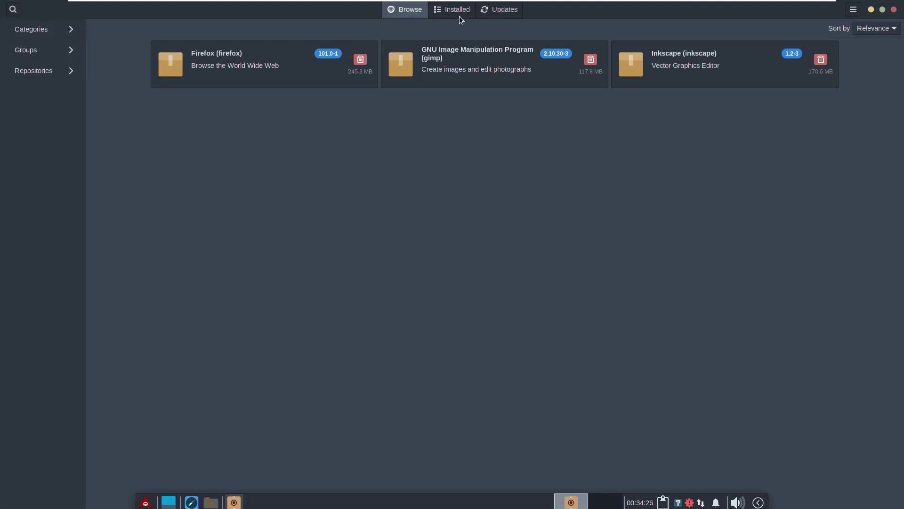
left_click(457, 12)
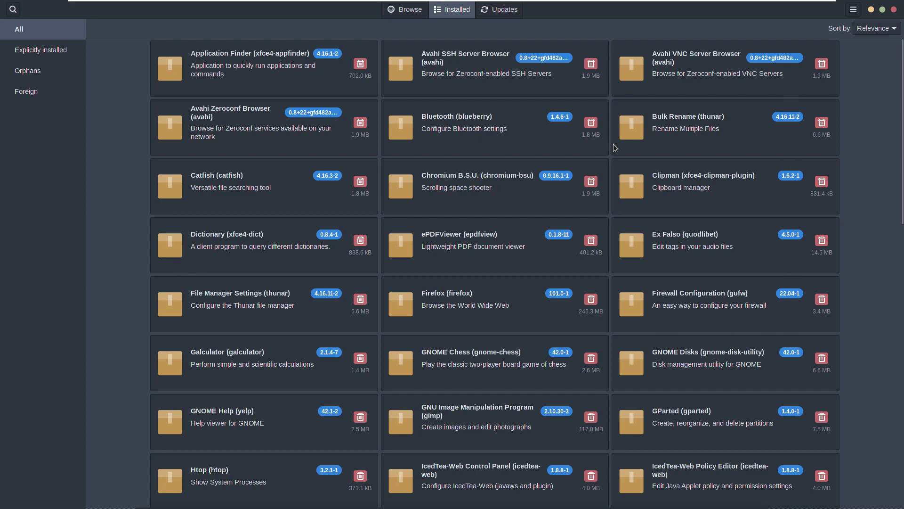
left_click_drag(900, 204, 888, 473)
left_click_drag(900, 394, 900, 455)
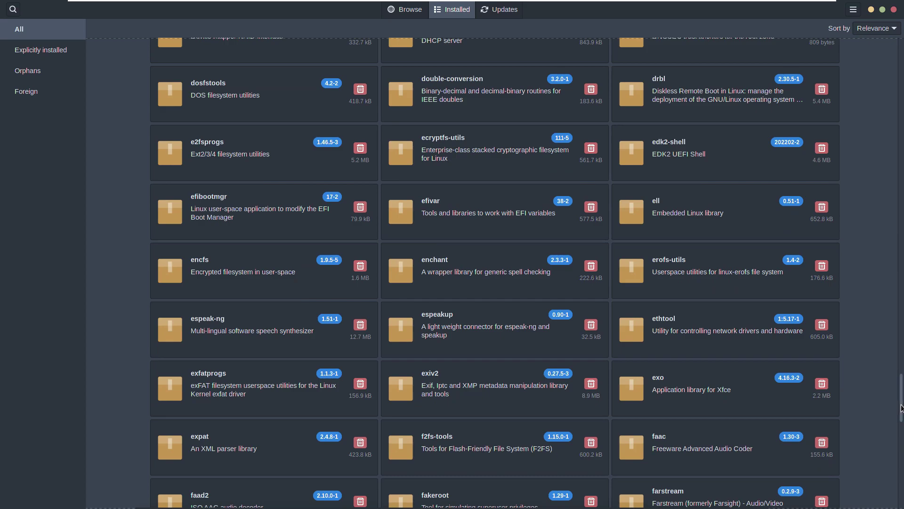
scroll(899, 443, "down", 15)
left_click_drag(897, 432, 894, 470)
scroll(893, 469, "down", 20)
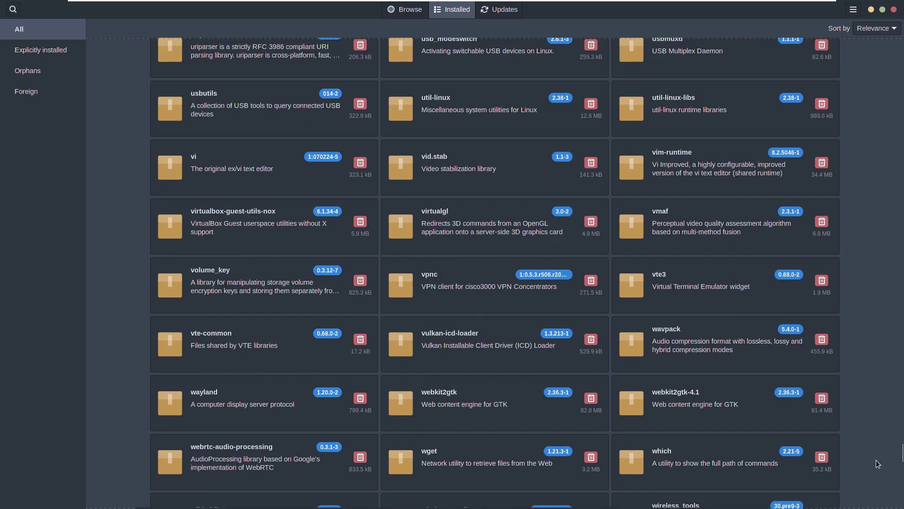
left_click_drag(902, 464, 901, 506)
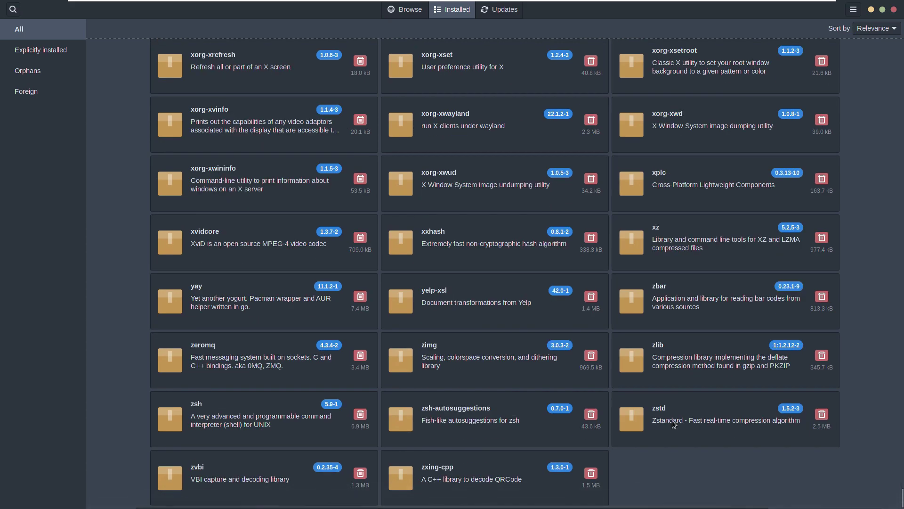
left_click(398, 14)
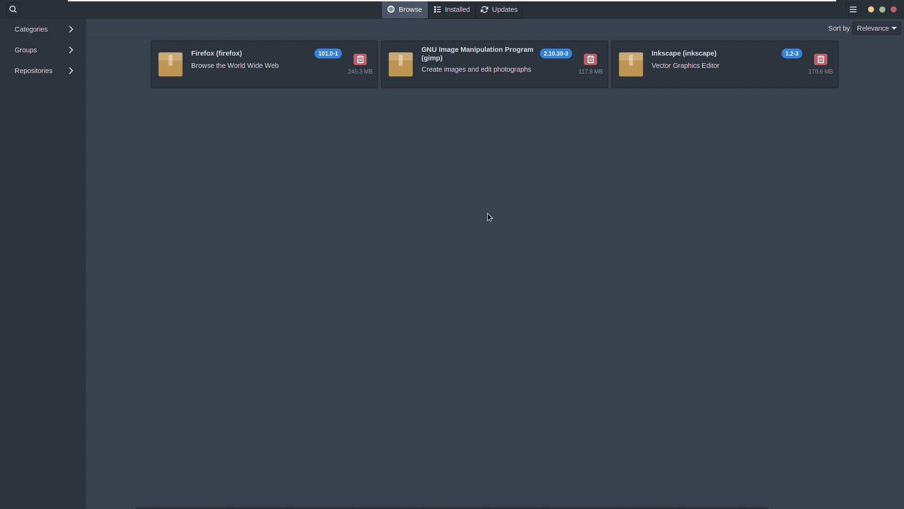
left_click(893, 9)
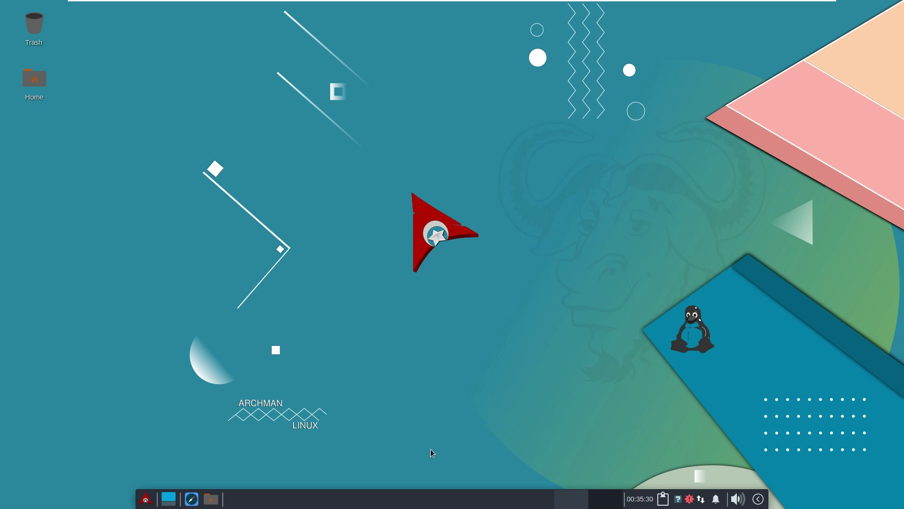
Step: View the Xfce panel's About information from its context menu, then close it
right_click(442, 498)
mouse_move(456, 489)
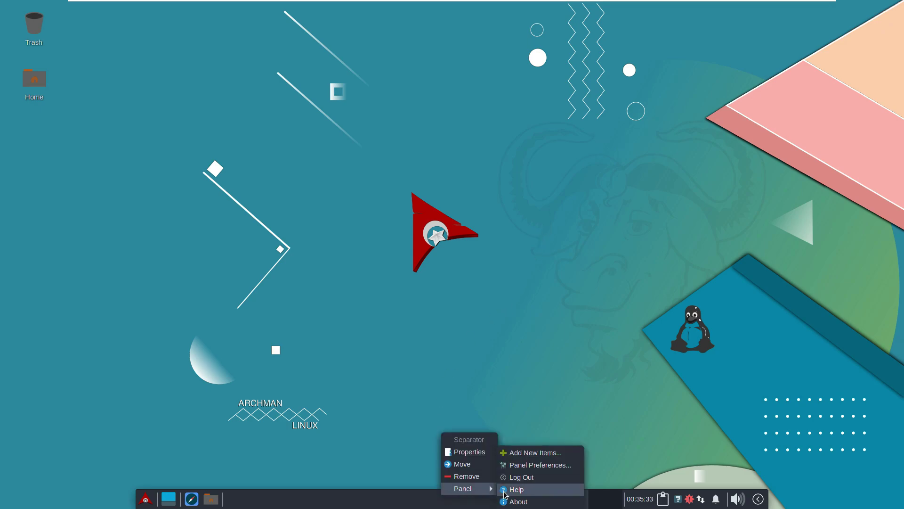
left_click(517, 501)
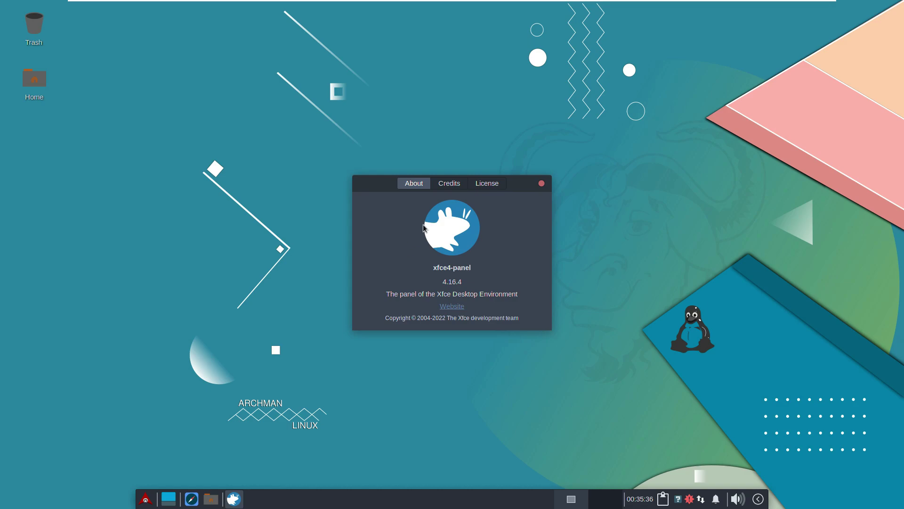
left_click(541, 183)
Step: Cancel the log out, check the notification and network tray popups, and open Pamac's pending updates
left_click(758, 499)
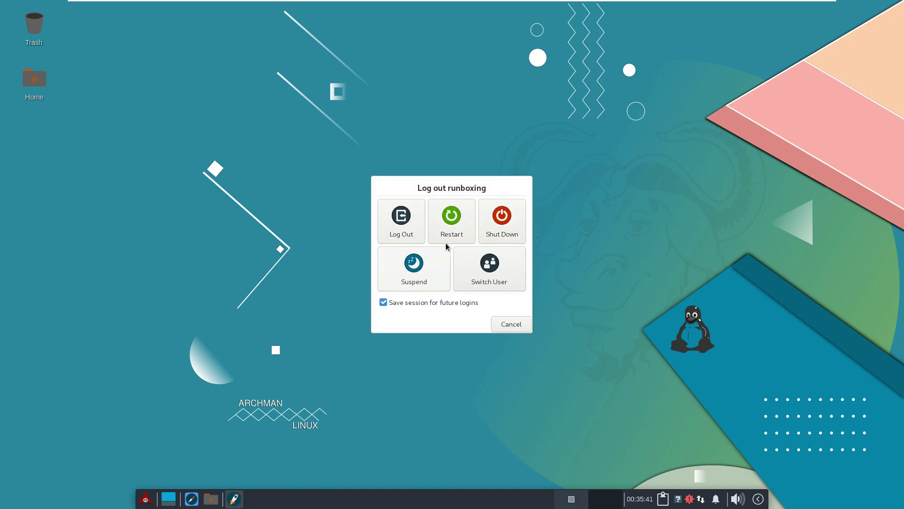
left_click(511, 324)
left_click(716, 499)
left_click(716, 499)
left_click(701, 498)
left_click(702, 499)
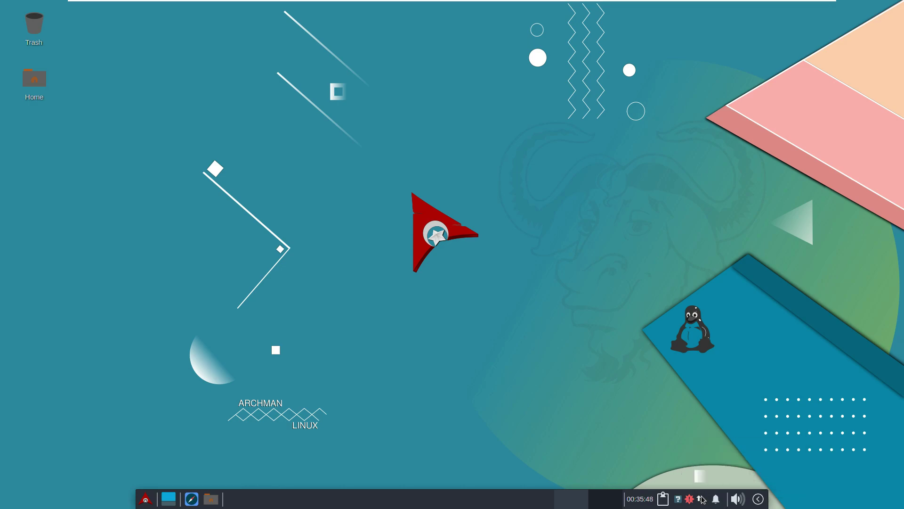
left_click(689, 499)
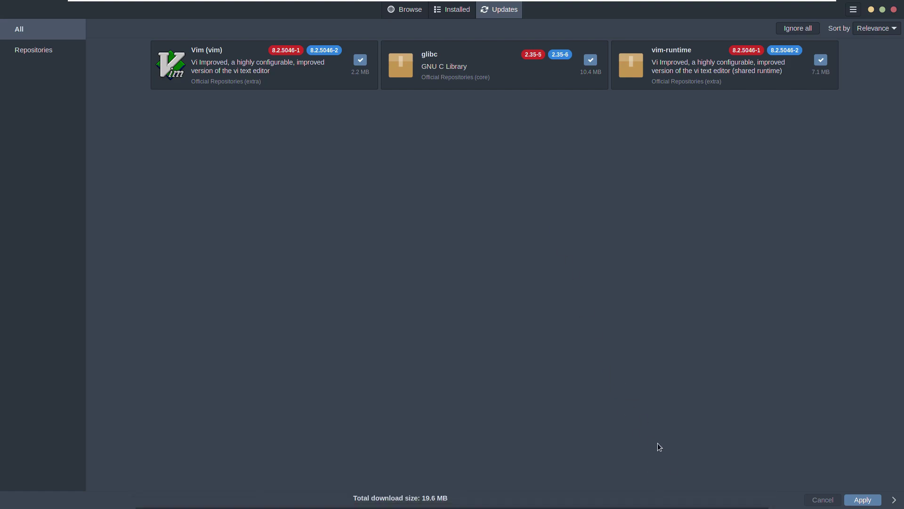
Step: Close Pamac without applying the three updates, then open and close the panel calendar
left_click(893, 9)
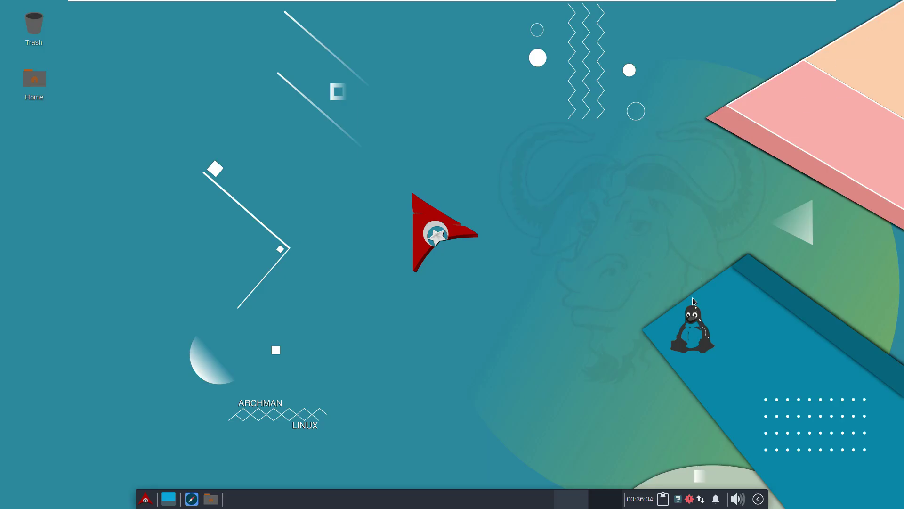
left_click(642, 501)
left_click(641, 502)
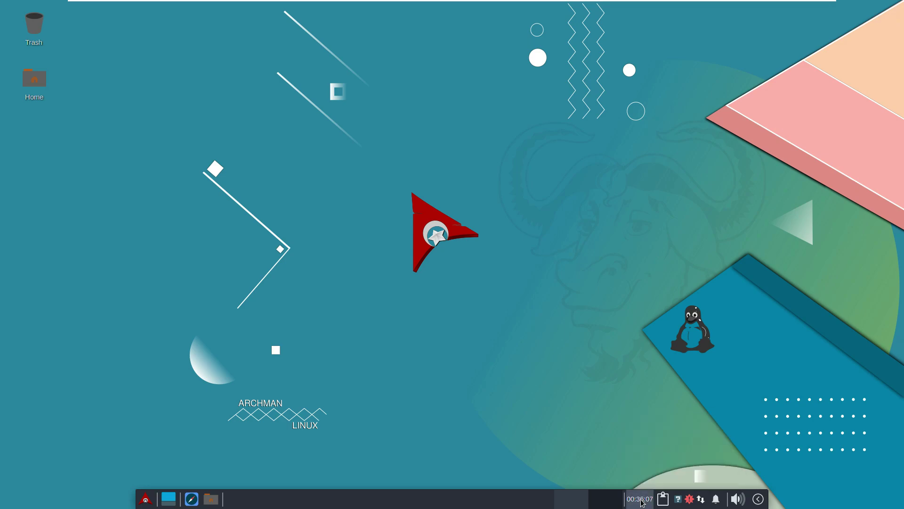
Step: Open the home folder in Thunar, maximize it, and view Thunar's About information
left_click(211, 499)
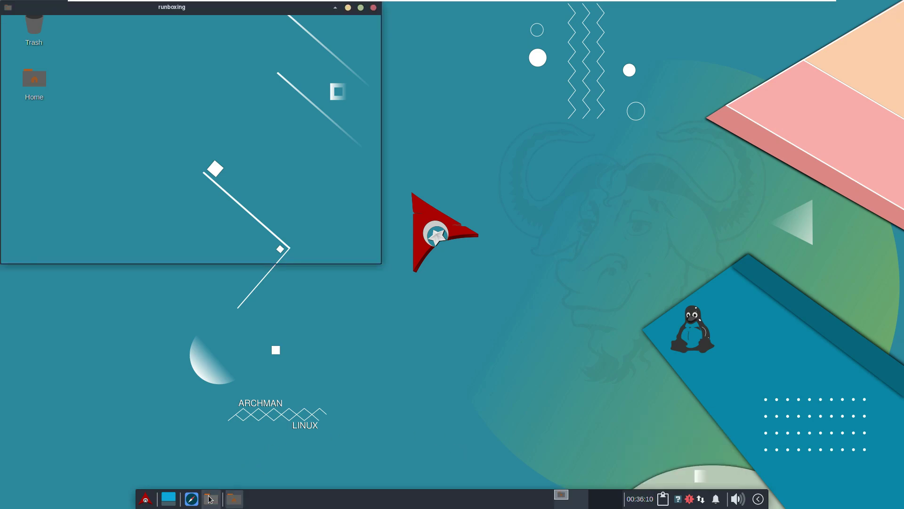
left_click(360, 8)
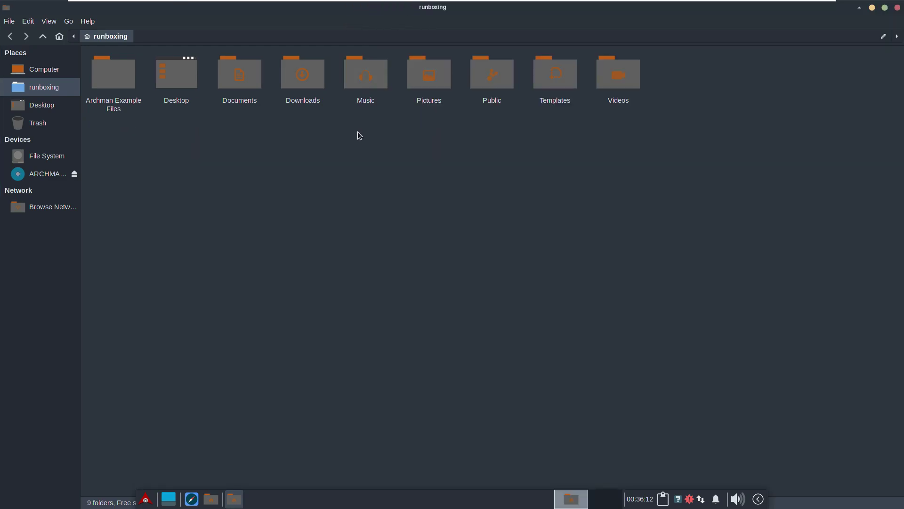
left_click(88, 21)
left_click(94, 44)
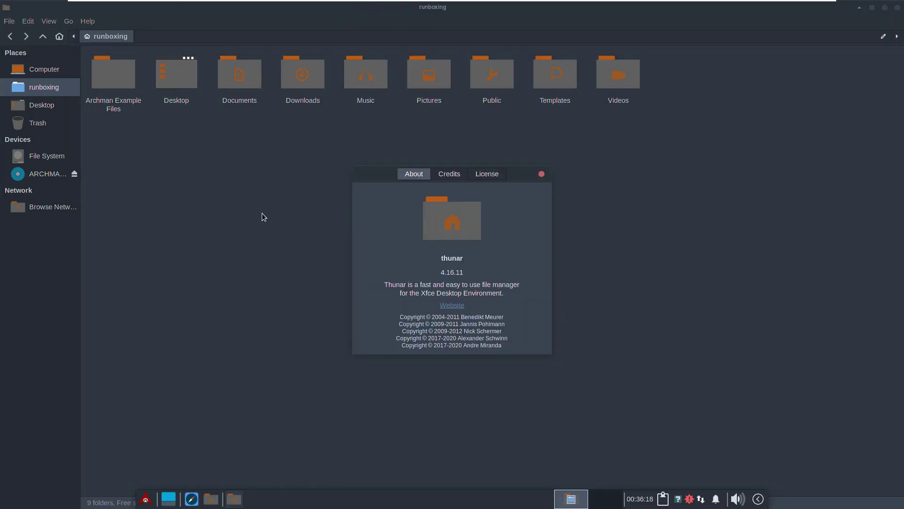
left_click(541, 174)
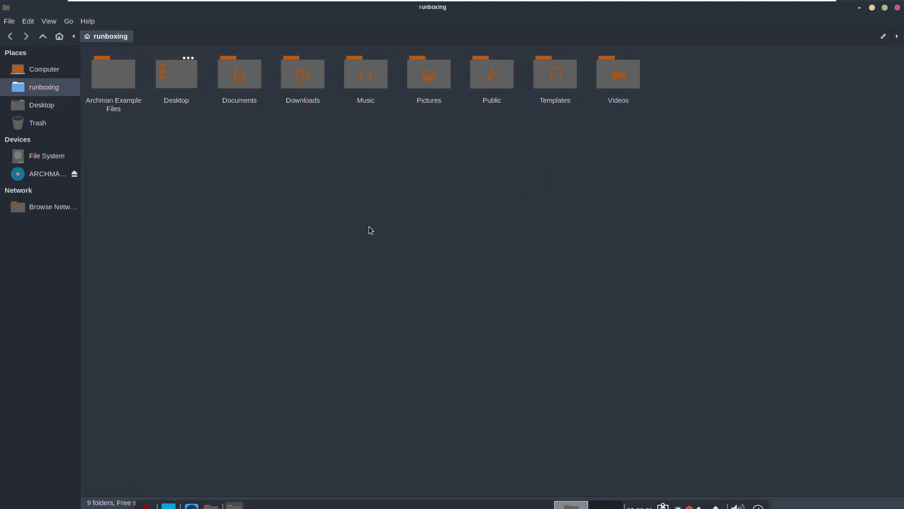
Step: Eject the ARCHMAN installation disc and look through Thunar's menus
left_click(75, 174)
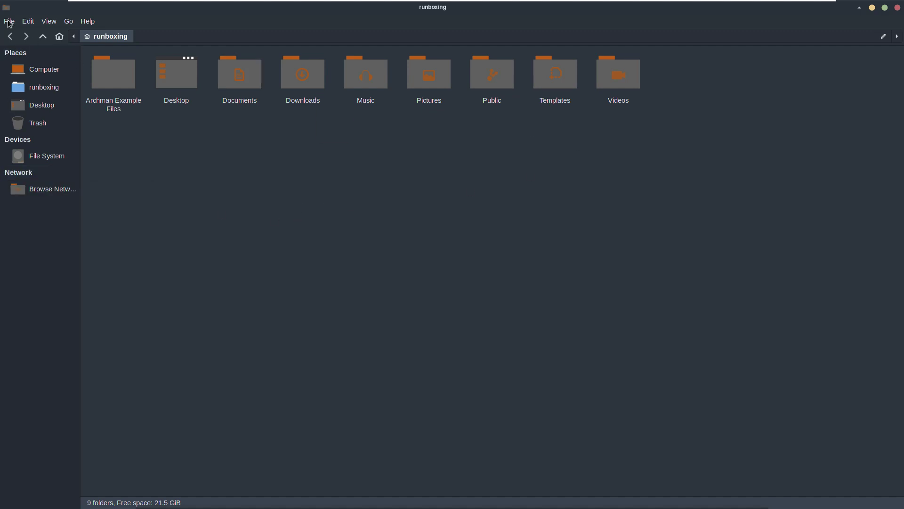
left_click(9, 21)
mouse_move(49, 24)
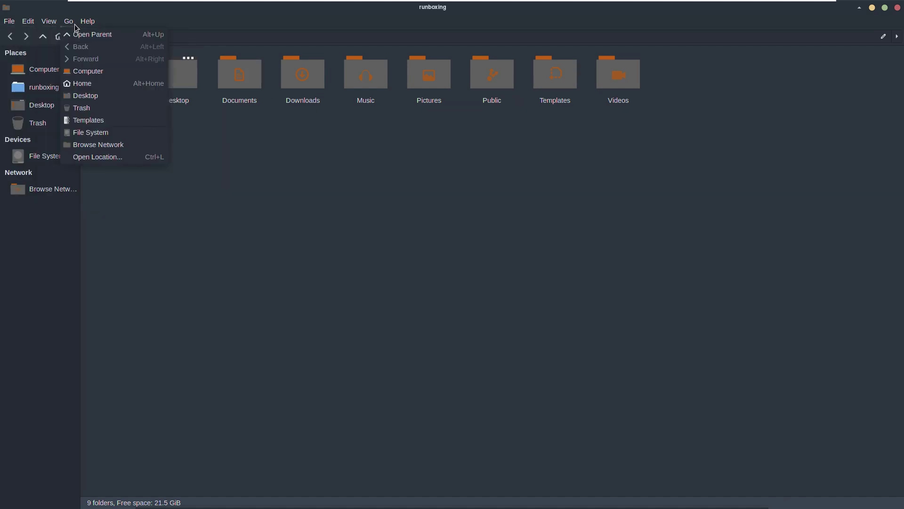
left_click(343, 256)
Step: Close the file manager and browse Recently Used and All Applications in the Whisker menu
left_click(896, 8)
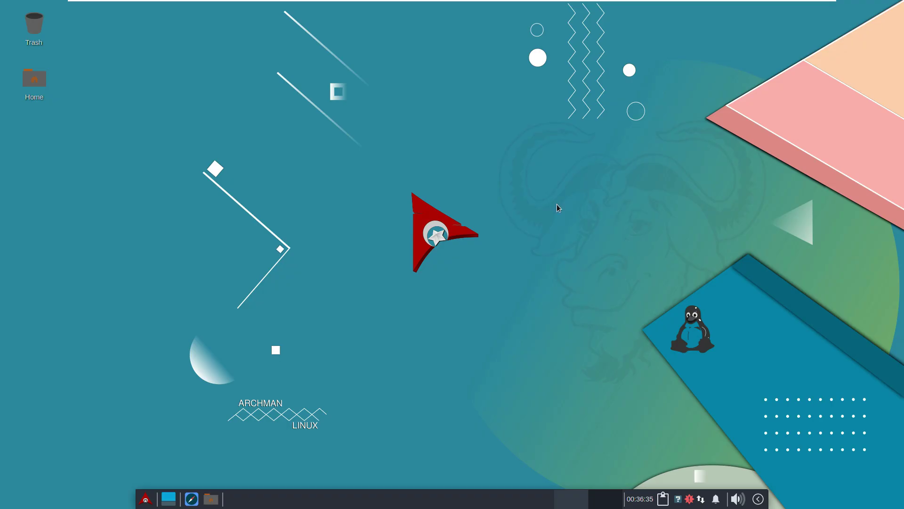
left_click(146, 498)
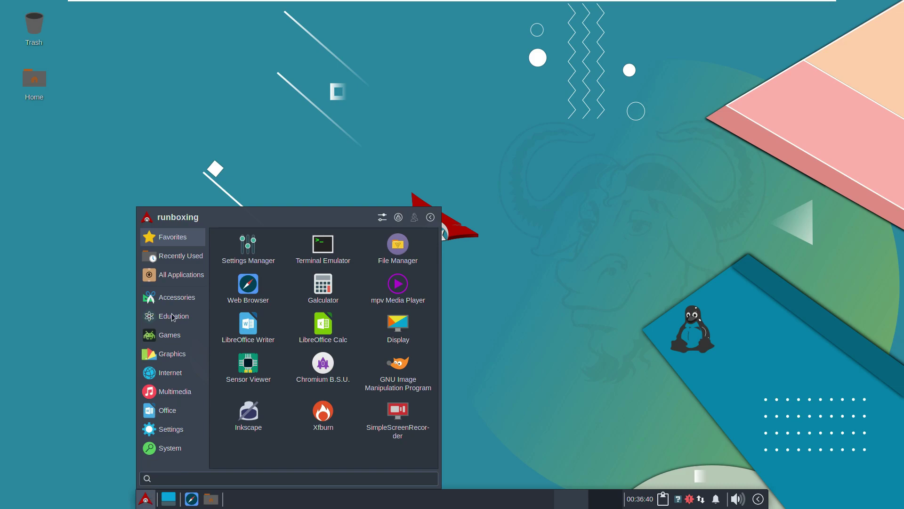
left_click(181, 257)
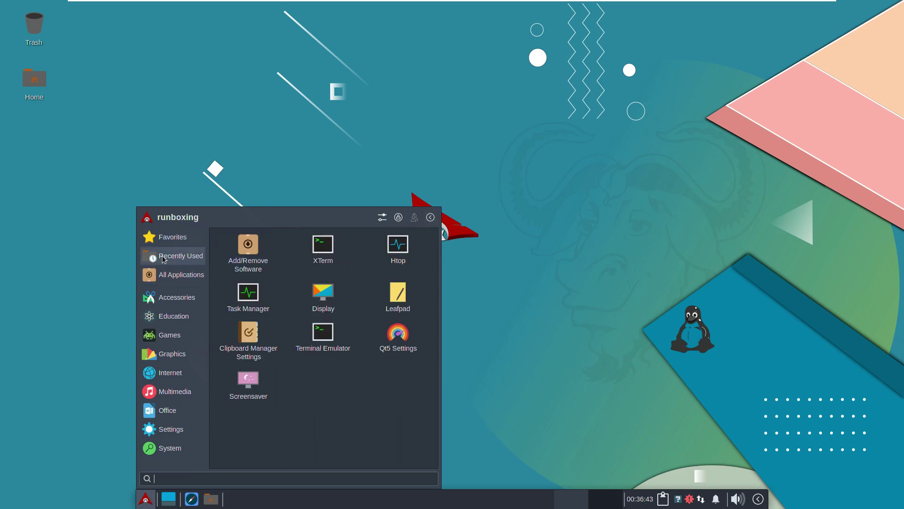
left_click(170, 278)
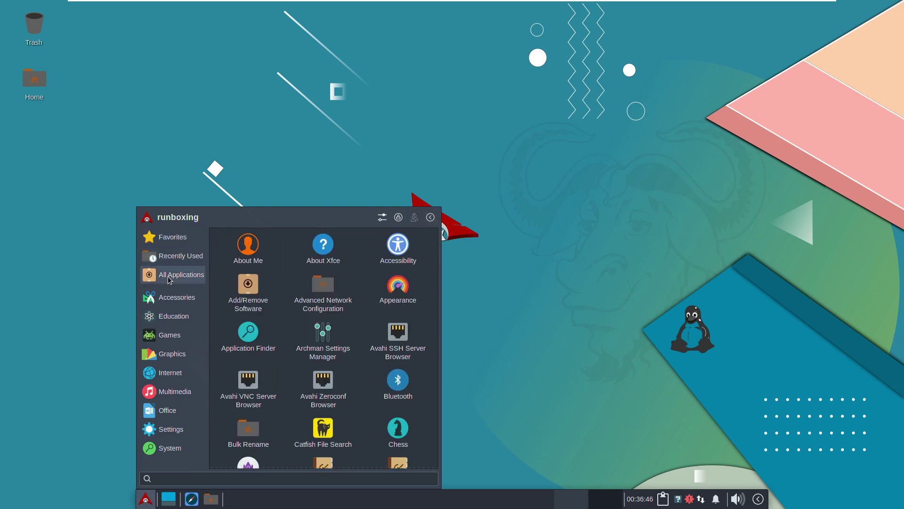
scroll(437, 260, "down", 2)
scroll(437, 260, "up", 2)
Step: View the Xfce 4.16 details in About Xfce, then list All Applications again
left_click(342, 250)
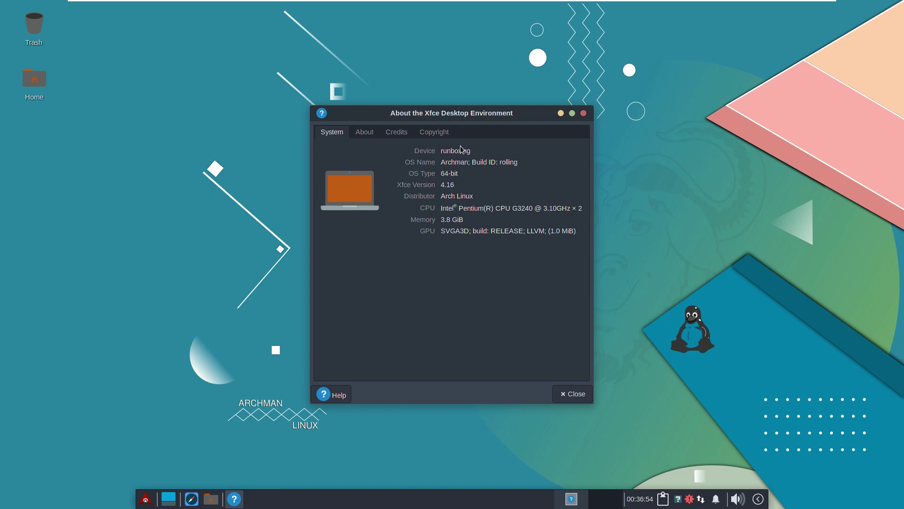
left_click(572, 393)
left_click(146, 498)
left_click(179, 274)
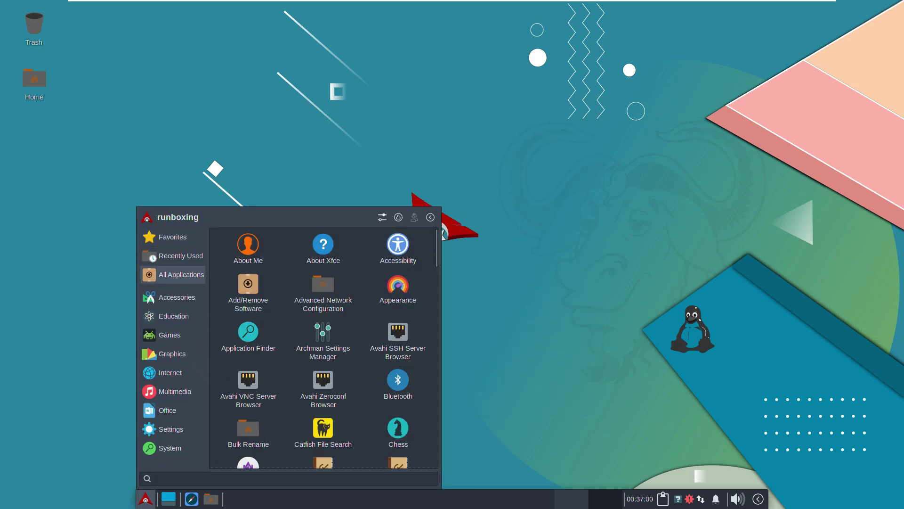
Step: Enlarge the Whisker menu, making it wider and taller
left_click_drag(441, 245, 540, 268)
left_click_drag(538, 207, 659, 49)
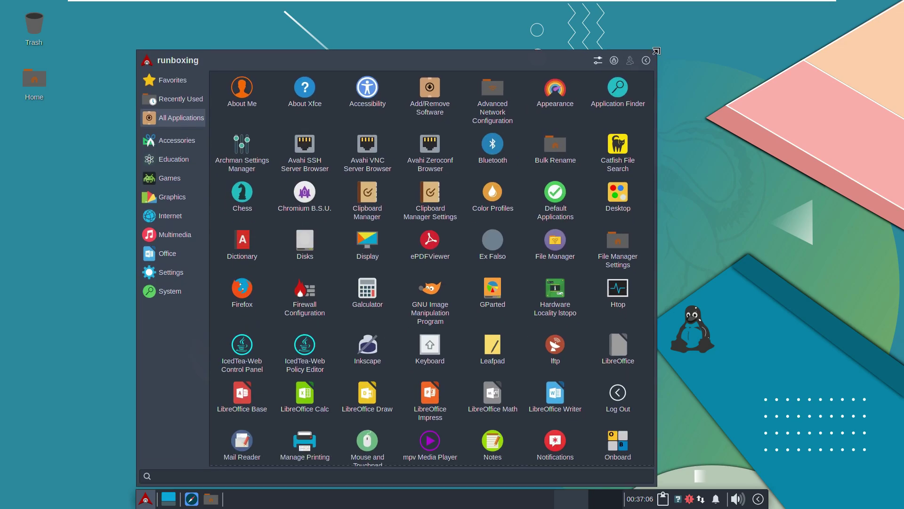
left_click_drag(651, 95, 652, 292)
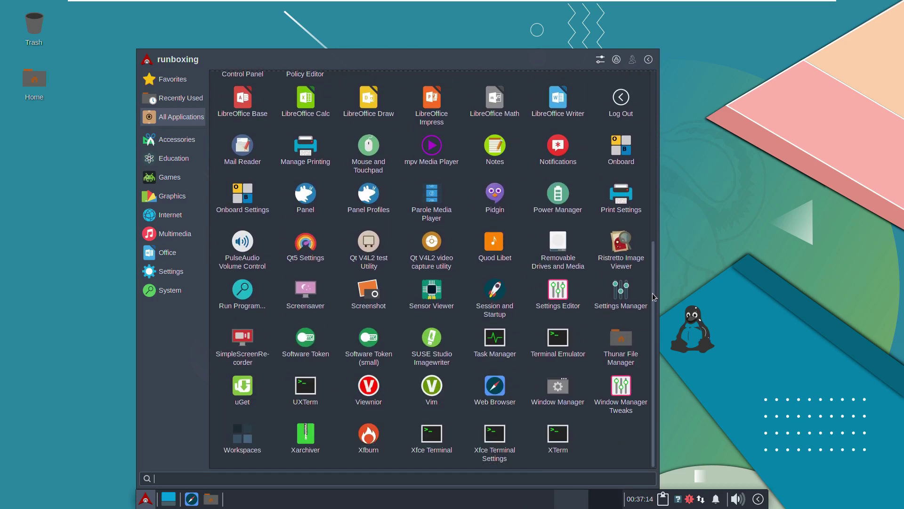
Step: Browse each category from Accessories through Settings, ending on System with GParted, Htop and terminals
left_click(192, 144)
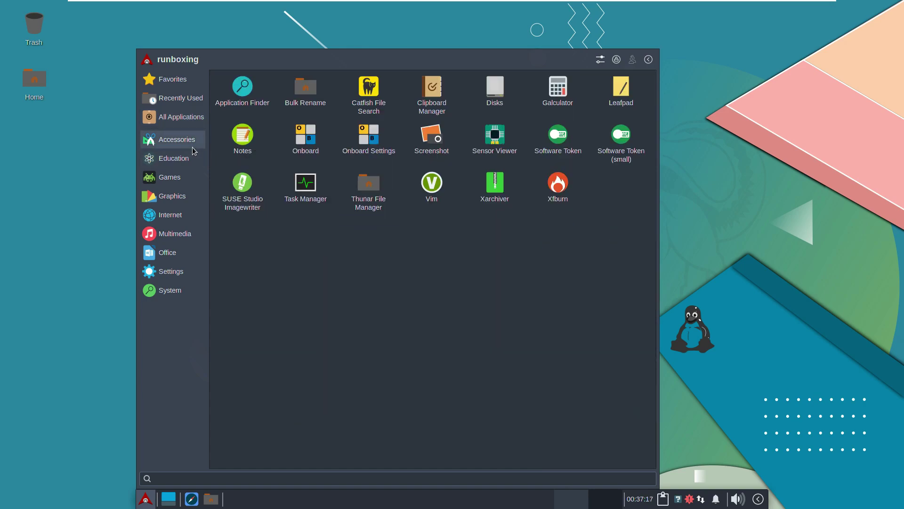
left_click(192, 158)
left_click(191, 181)
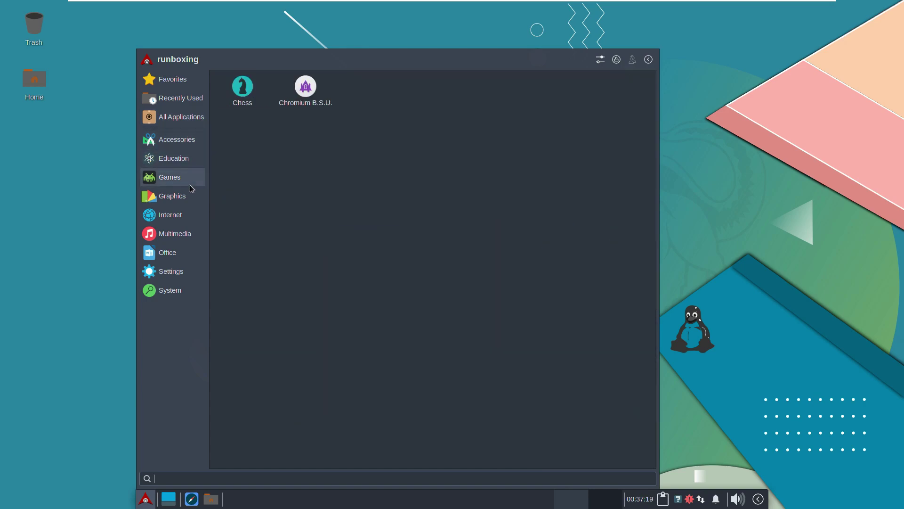
left_click(193, 198)
left_click(188, 213)
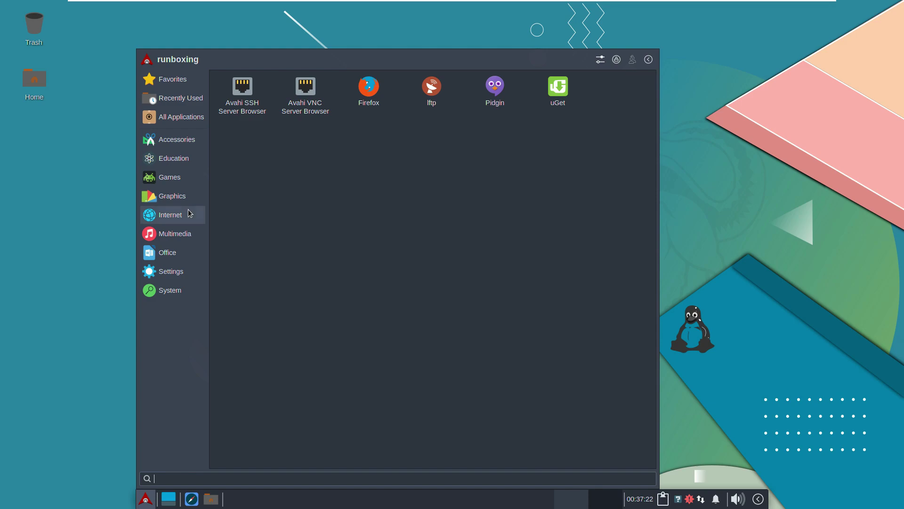
left_click(188, 232)
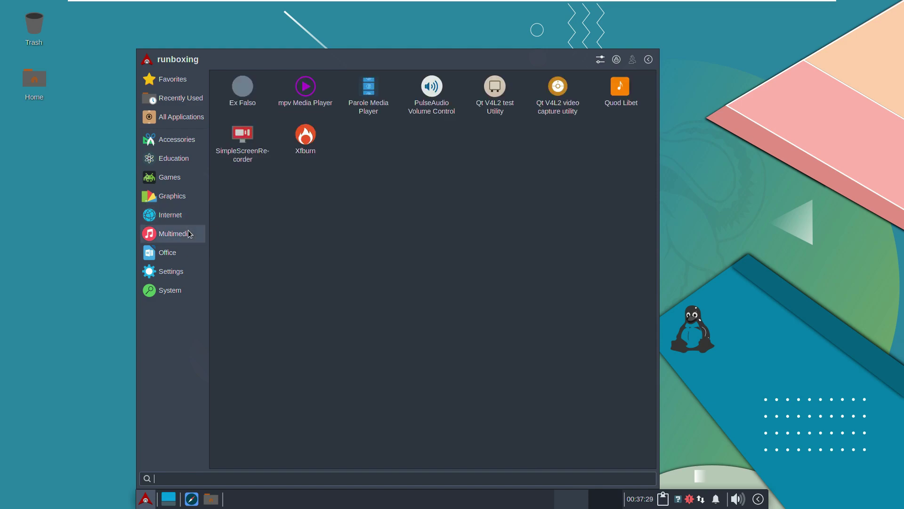
left_click(188, 251)
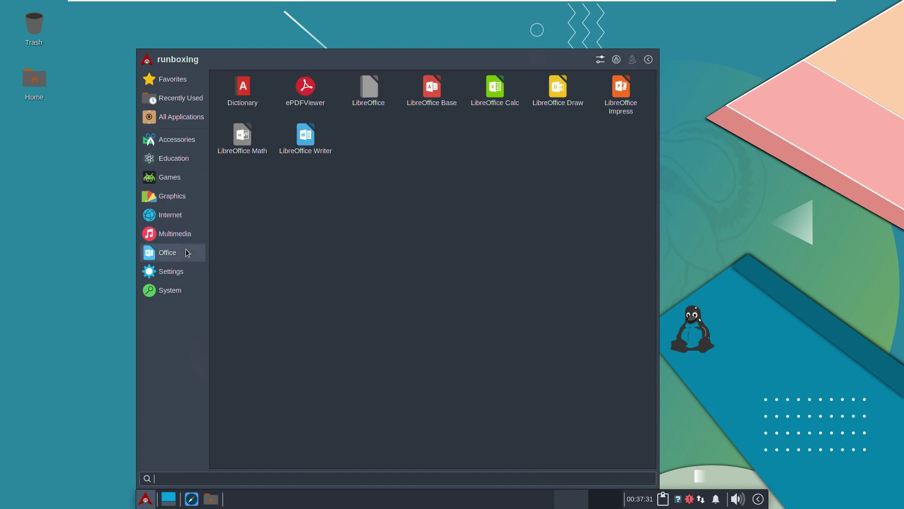
left_click(185, 270)
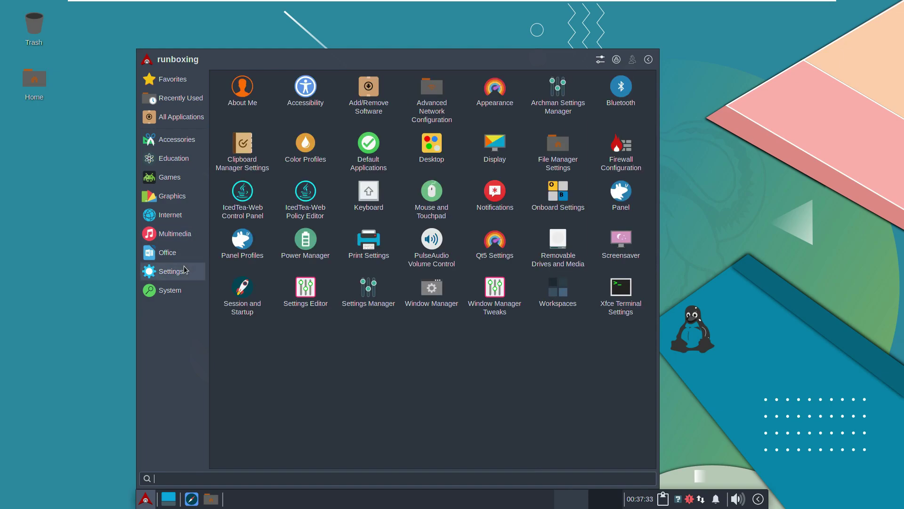
left_click(185, 292)
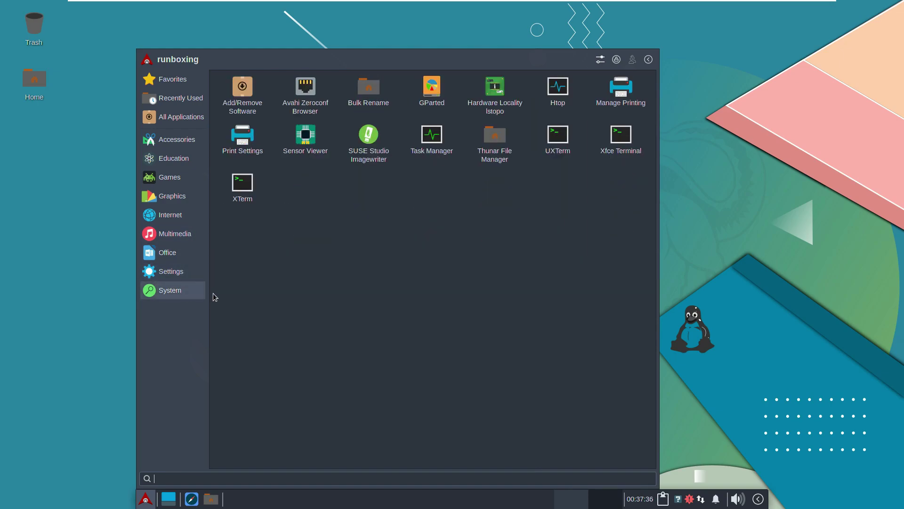
Step: Cancel the Log out dialog, then lock the screen and unlock it with the account password
left_click(648, 59)
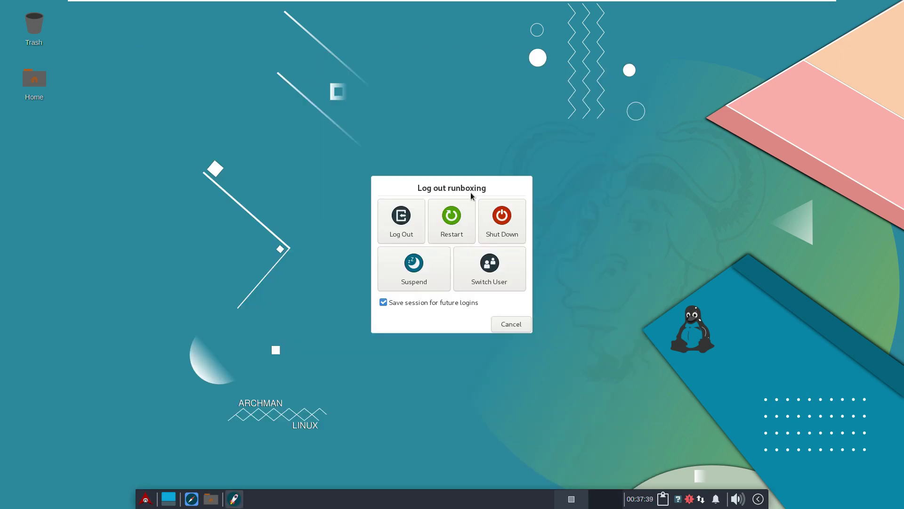
left_click(489, 273)
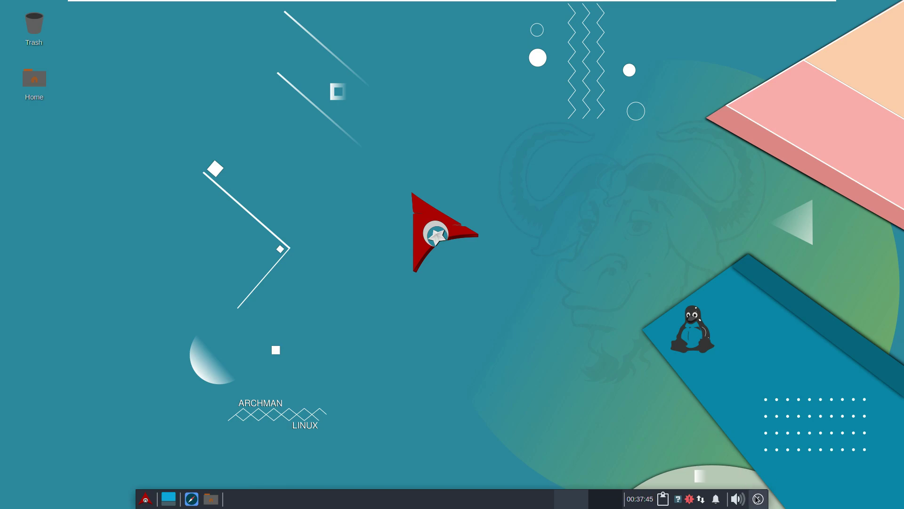
left_click(146, 499)
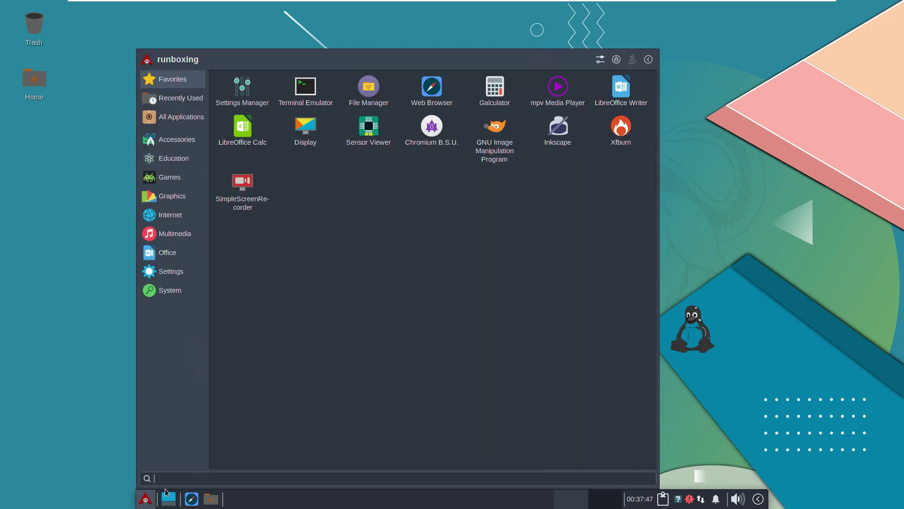
left_click(615, 59)
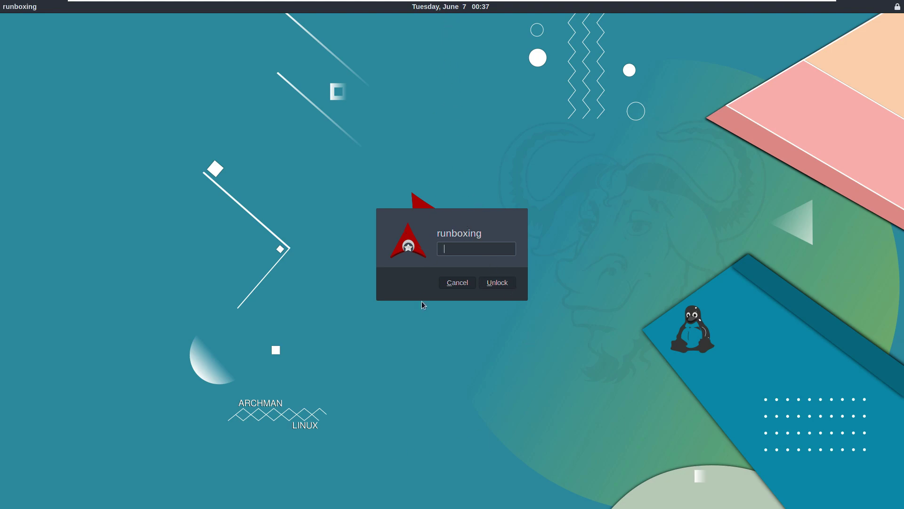
type("******")
key("Return")
Step: Open Desktop Settings from the desktop context menu and select the Archman gear wallpaper thumbnail
right_click(455, 248)
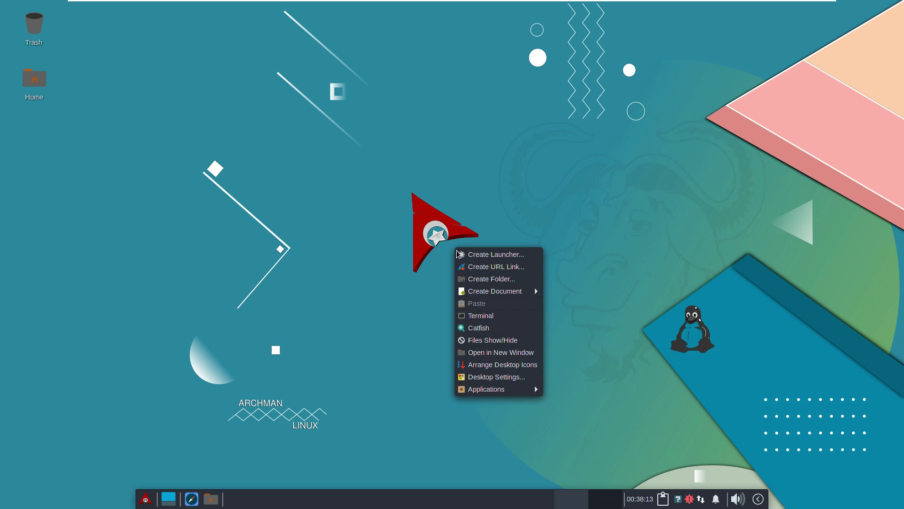
left_click(488, 376)
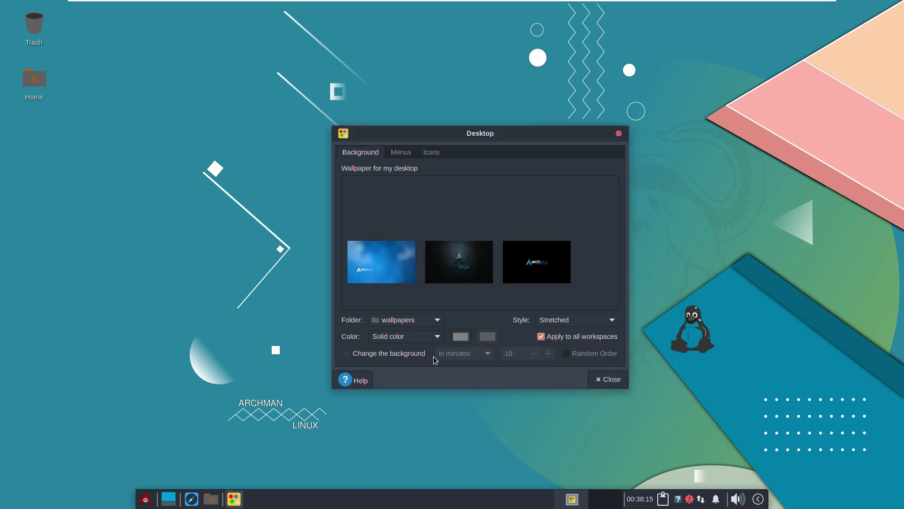
left_click(463, 202)
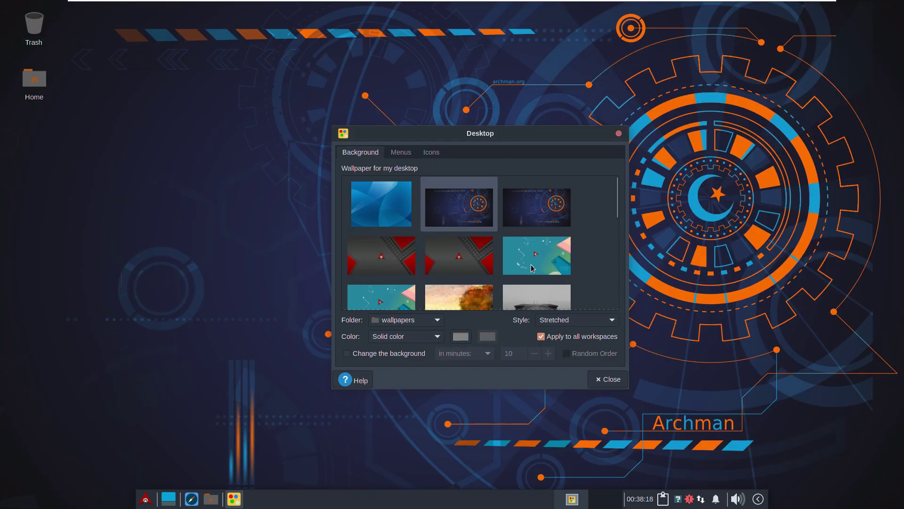
Step: Look through the Menus and Icons tabs, point the folder at backgrounds, then close Desktop settings
left_click(402, 153)
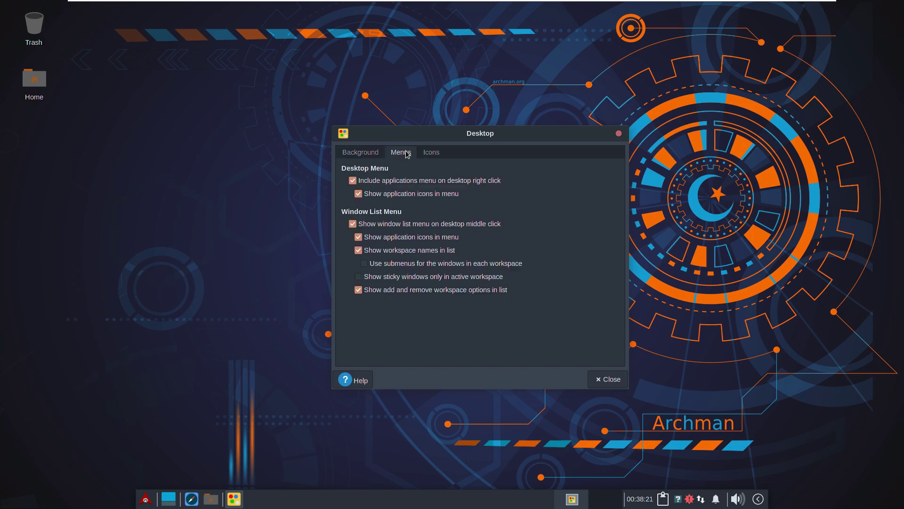
left_click(433, 154)
left_click(375, 152)
left_click(410, 335)
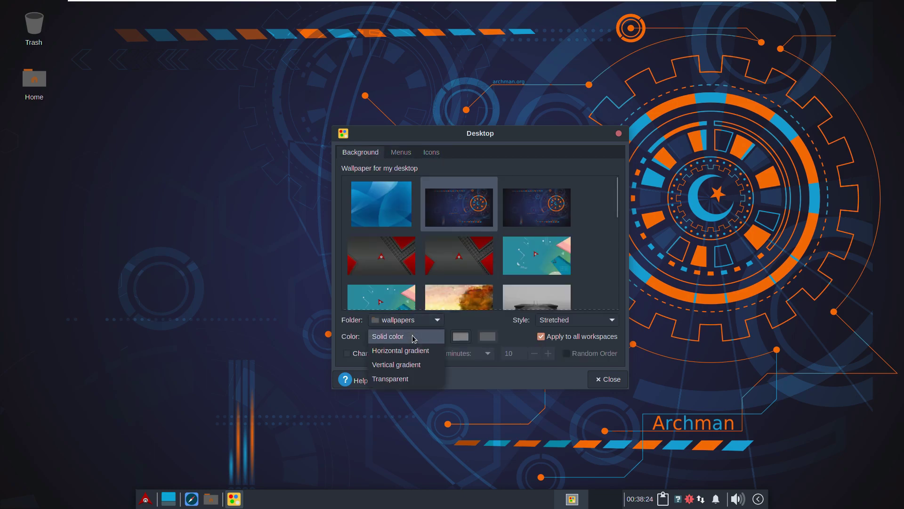
left_click(413, 336)
left_click(416, 324)
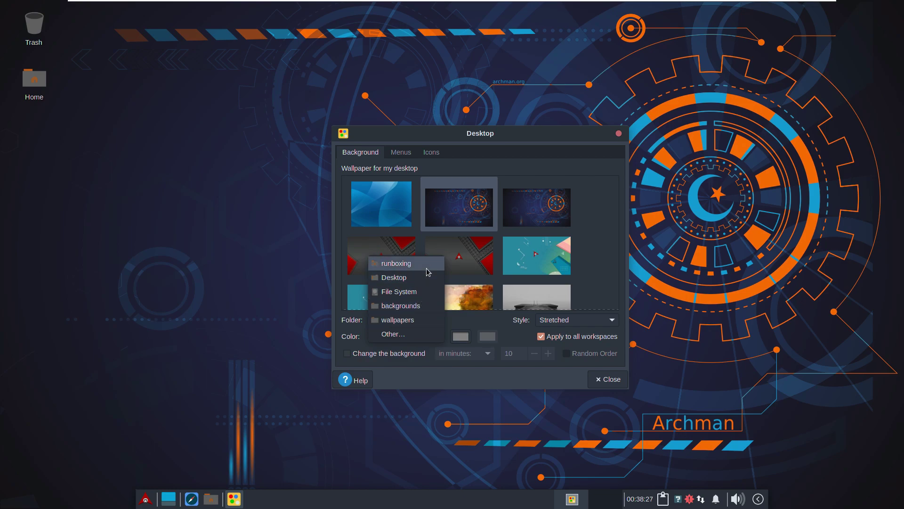
left_click(420, 309)
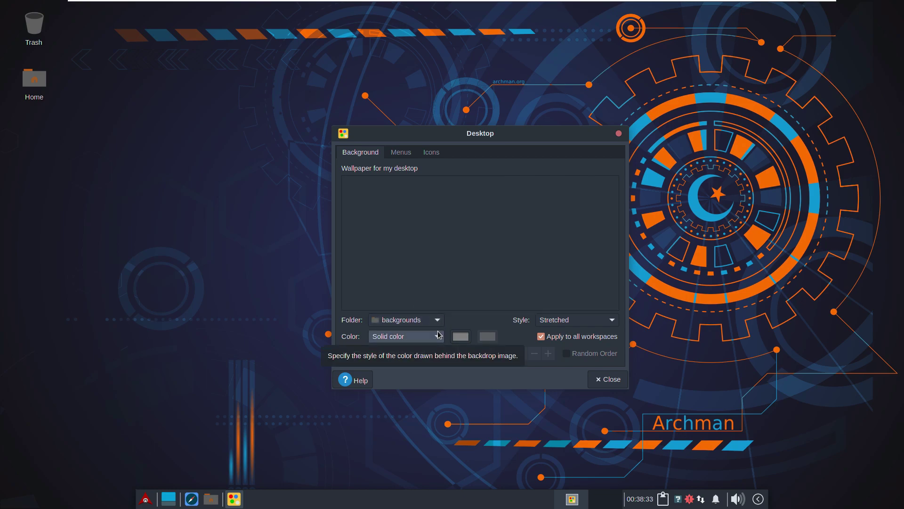
left_click(609, 380)
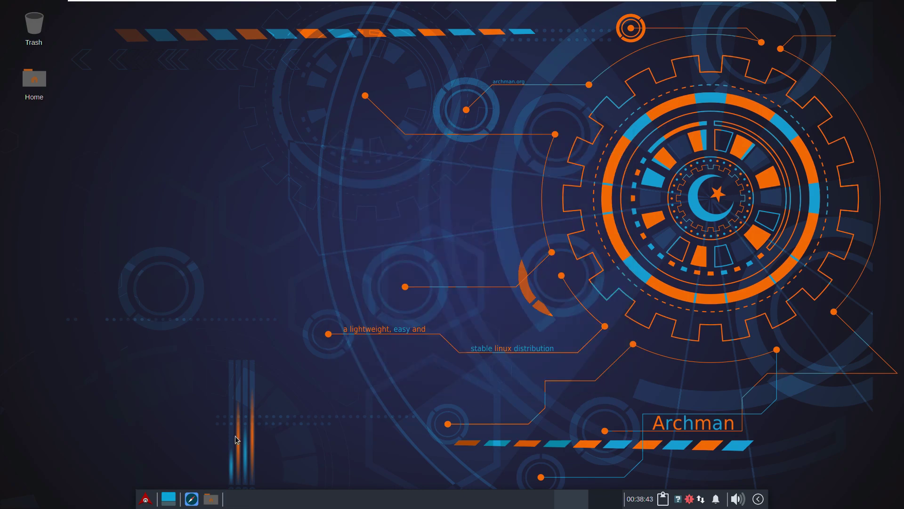
Step: In the maximized Settings Manager's Appearance, pick Nordic-darker-v40, then settle on Qogir-light and close
left_click(146, 499)
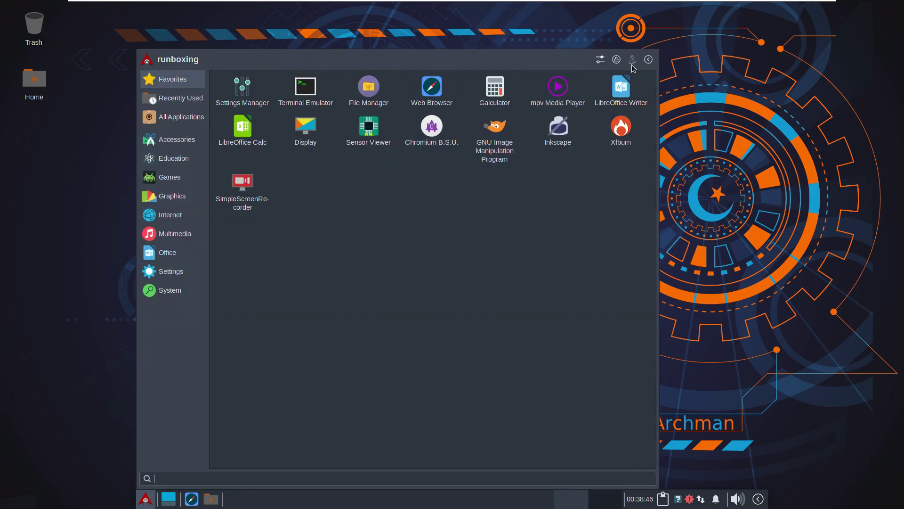
left_click(603, 62)
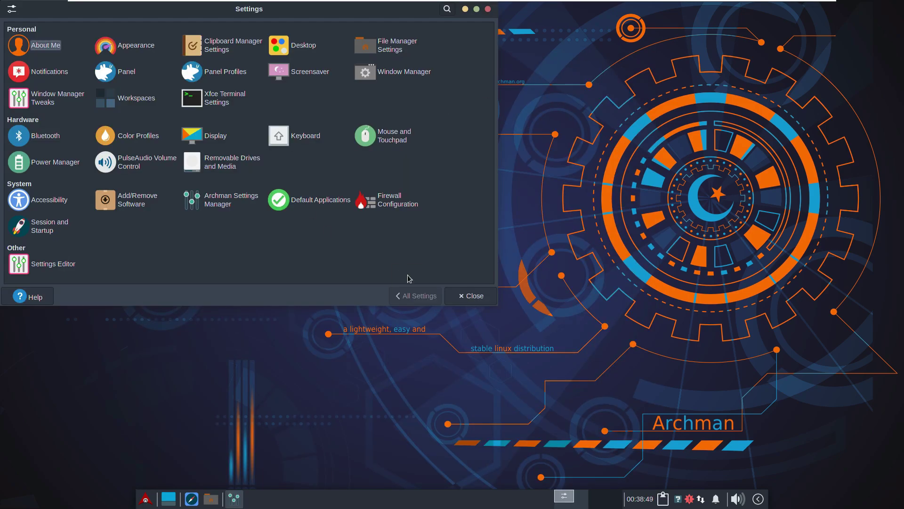
left_click(476, 9)
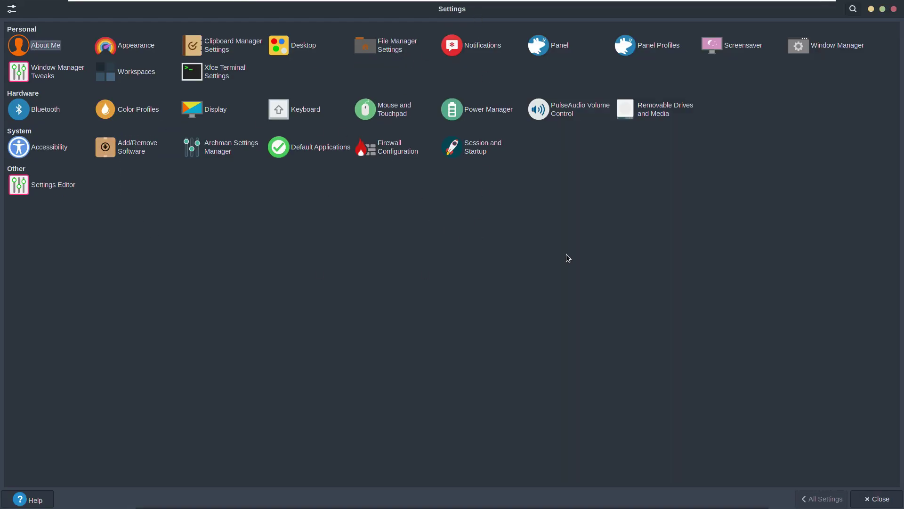
left_click(144, 50)
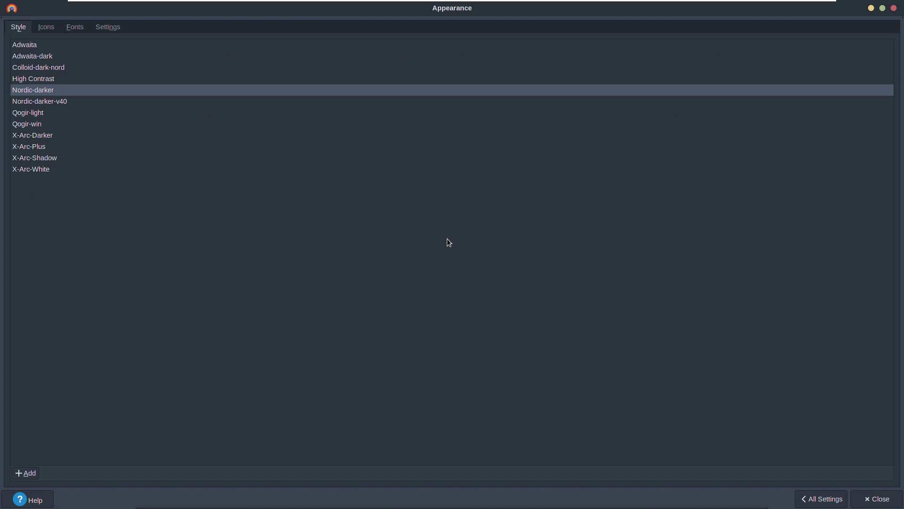
left_click(59, 104)
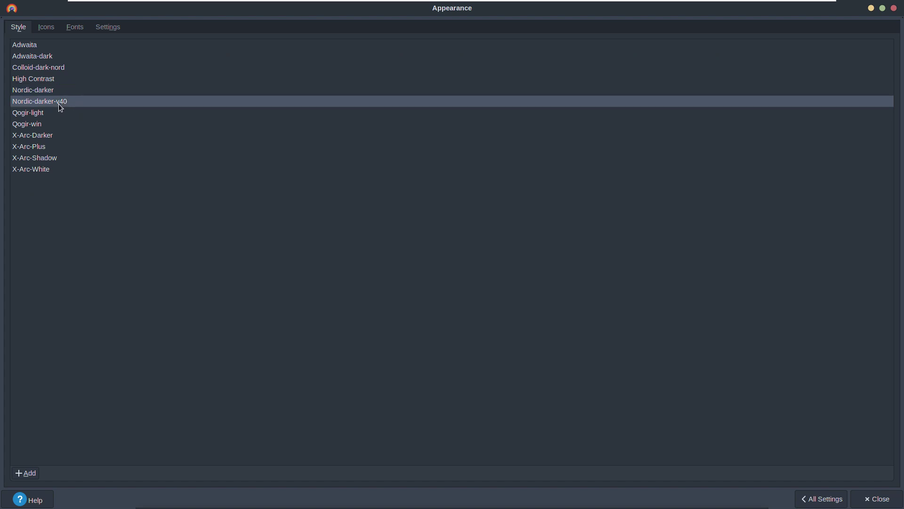
left_click(52, 114)
left_click(869, 494)
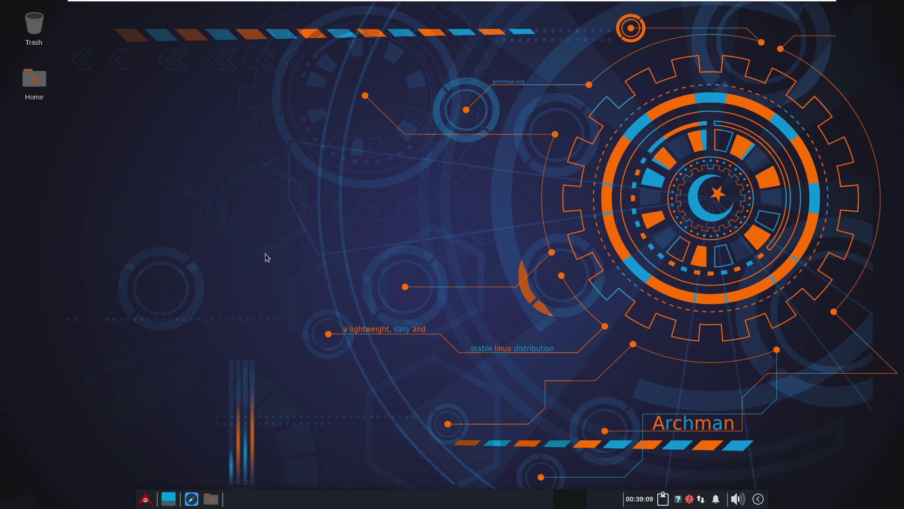
Step: Choose Shut Down from the Whisker menu's log-out options to power off Archman
left_click(146, 499)
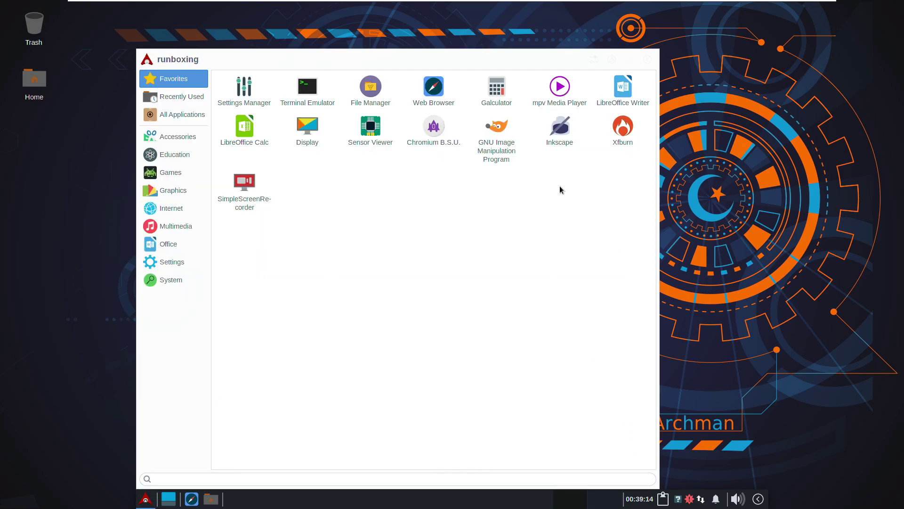
left_click(174, 280)
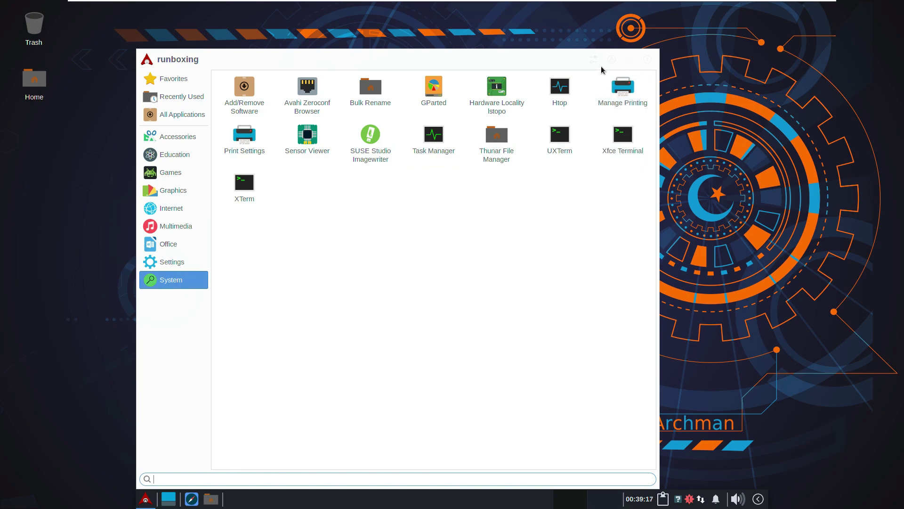
left_click(647, 60)
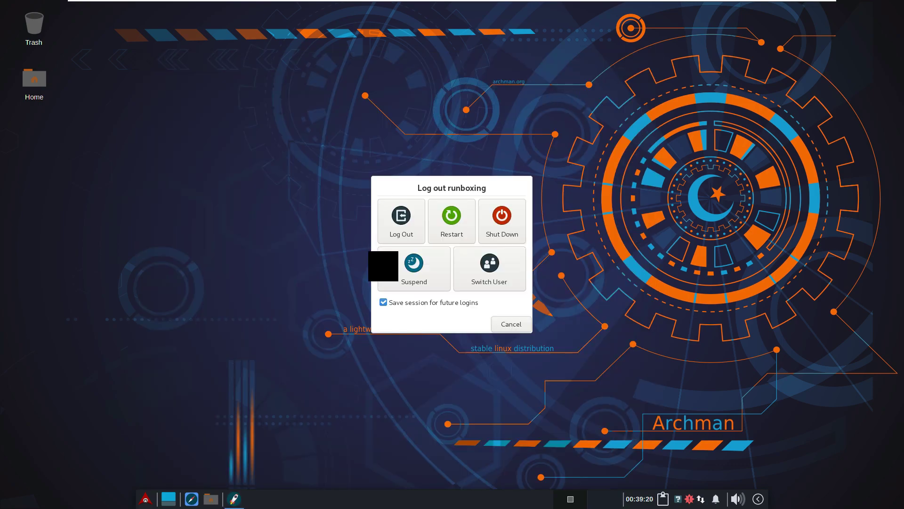
left_click(501, 238)
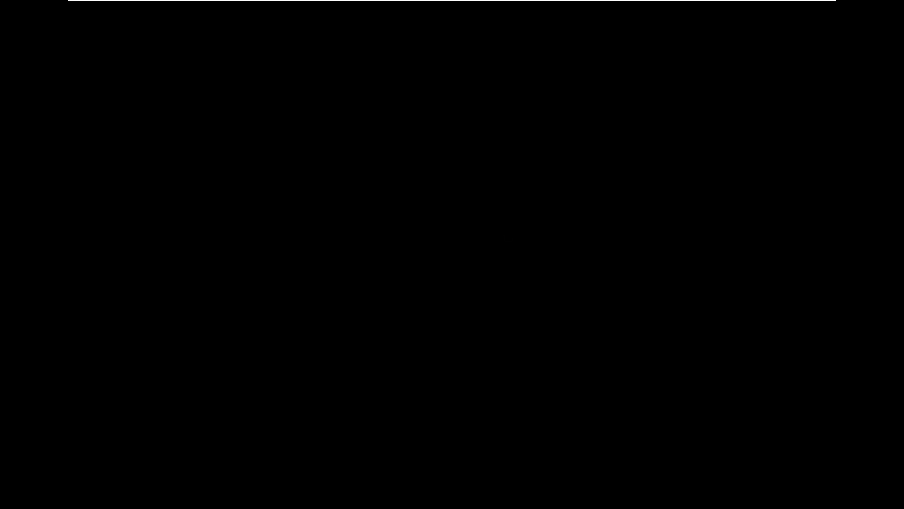